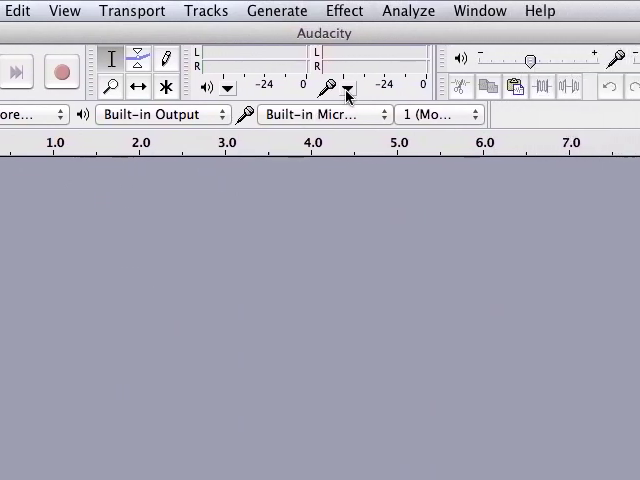
Step: Start live monitoring of the microphone input level and check the input volume
click(347, 90)
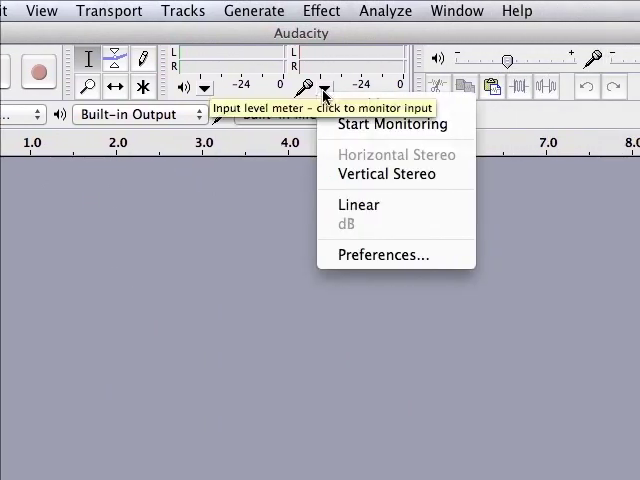
click(340, 124)
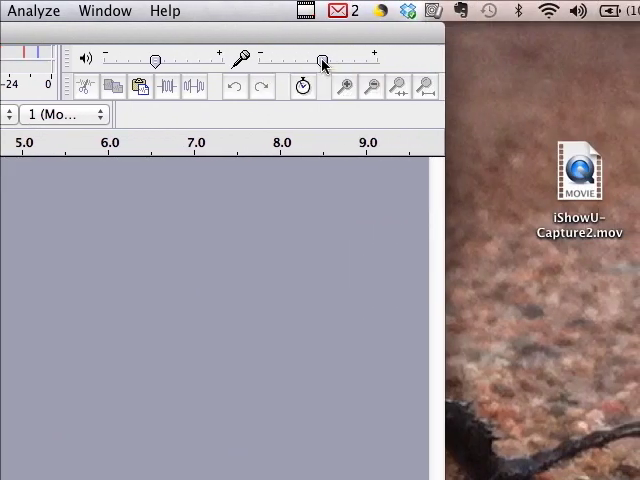
click(323, 62)
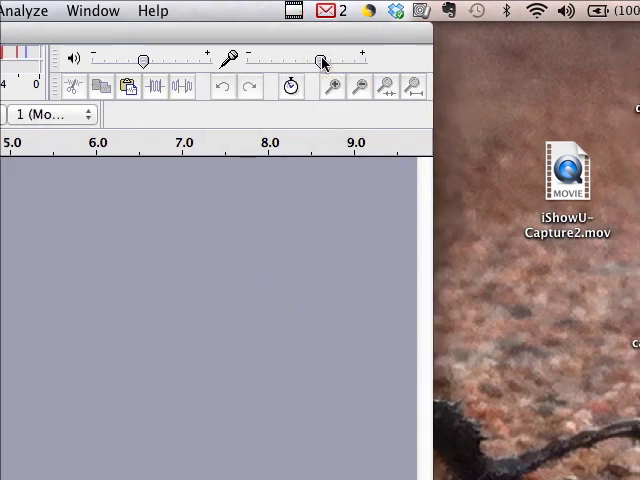
Step: Adjust the microphone input volume to about 0.6
drag(323, 62, 285, 62)
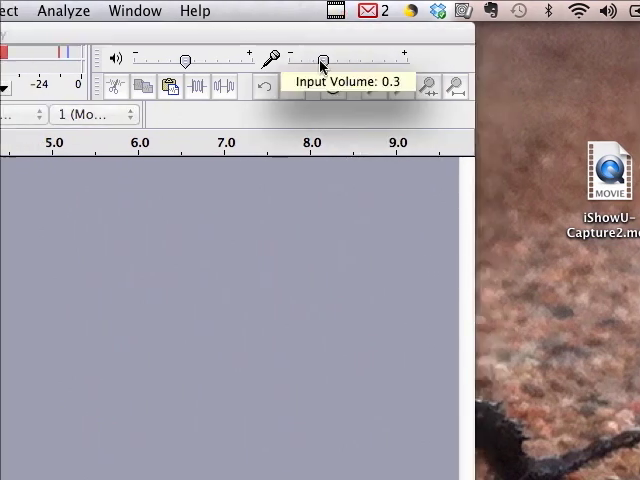
drag(325, 62, 355, 62)
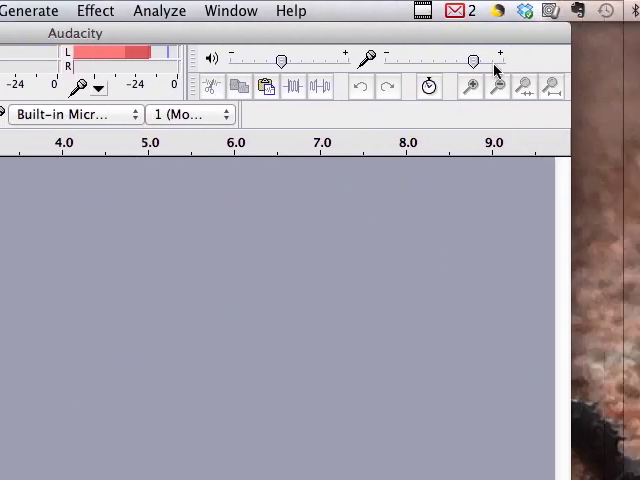
drag(325, 62, 356, 62)
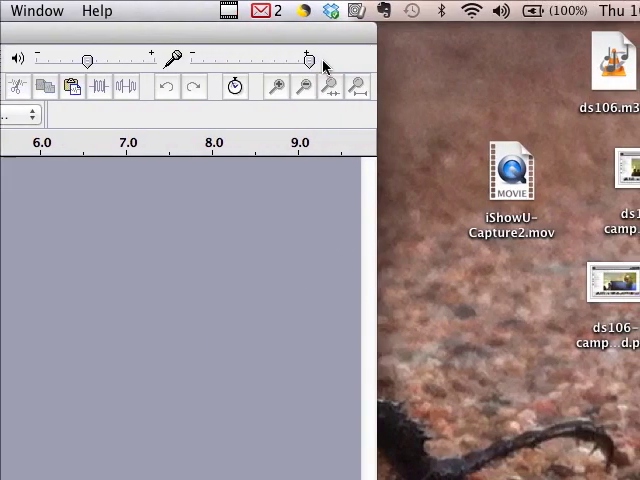
drag(322, 62, 285, 62)
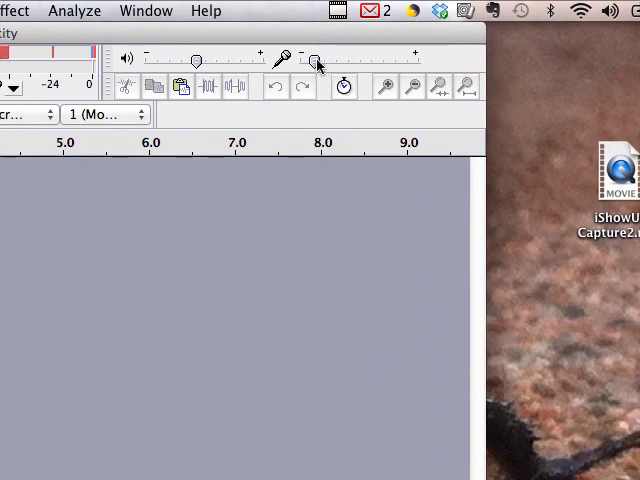
drag(318, 62, 346, 62)
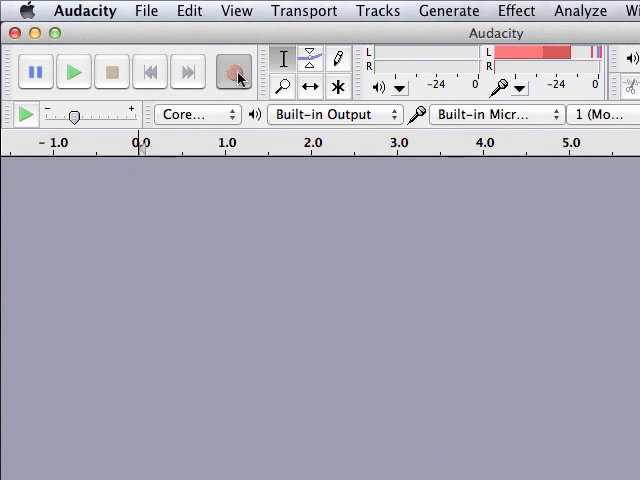
Step: Record a roughly 8-second mono voice track and play it from the beginning
click(238, 76)
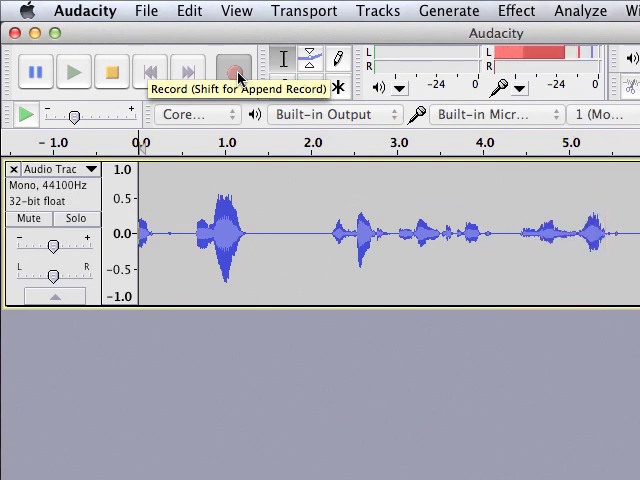
click(112, 74)
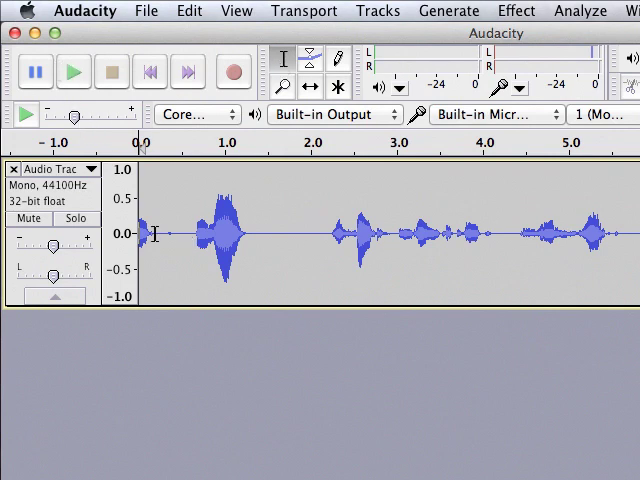
click(157, 233)
key(space)
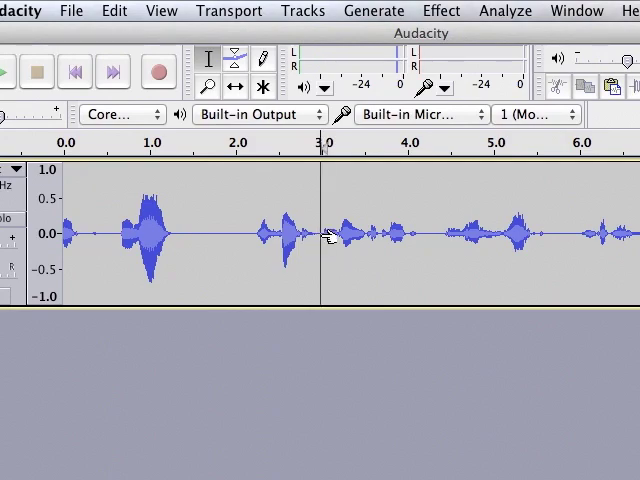
Step: Play the recording again from 3 seconds and from about 5.1 seconds
key(space)
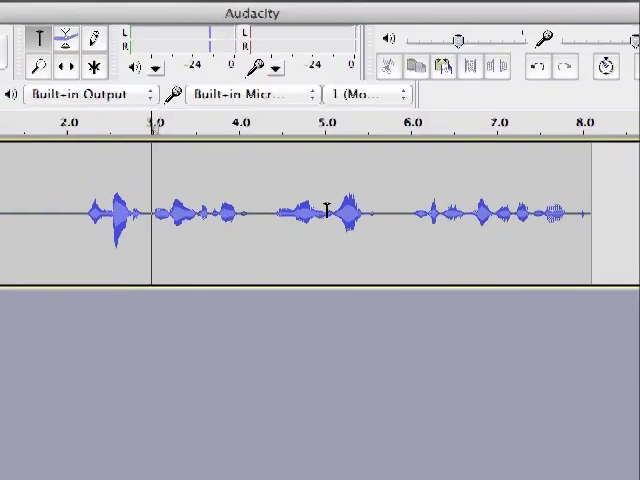
click(327, 238)
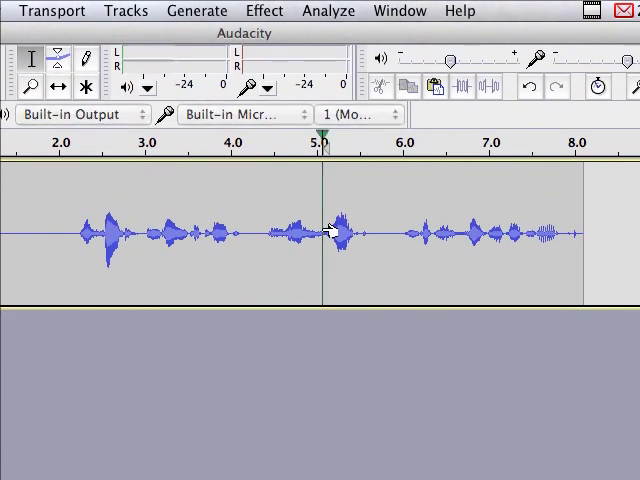
key(space)
key(space)
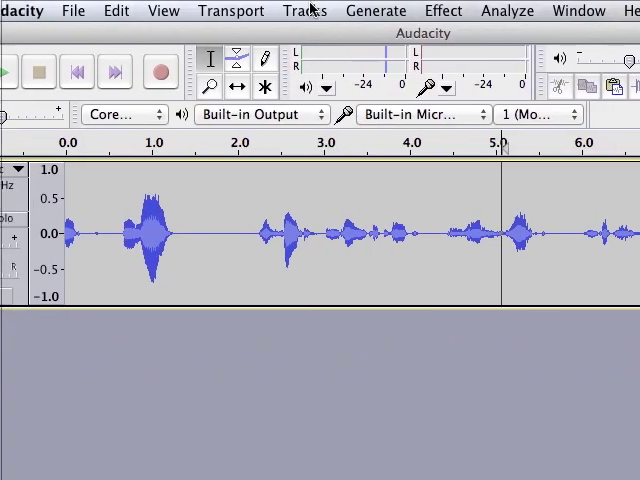
Step: Apply the Echo effect to the voice track and listen to it
click(323, 11)
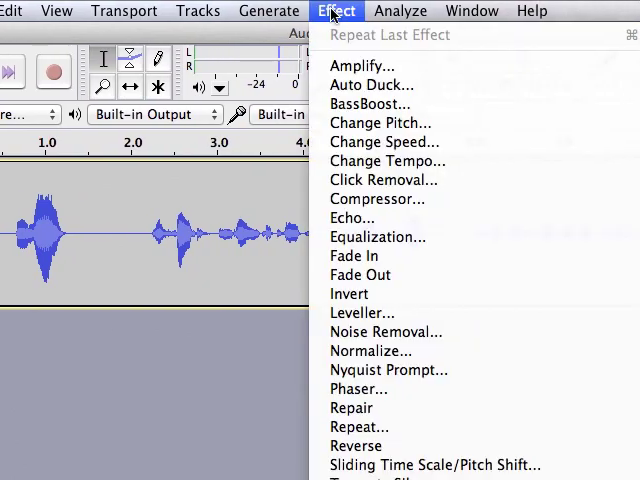
click(322, 220)
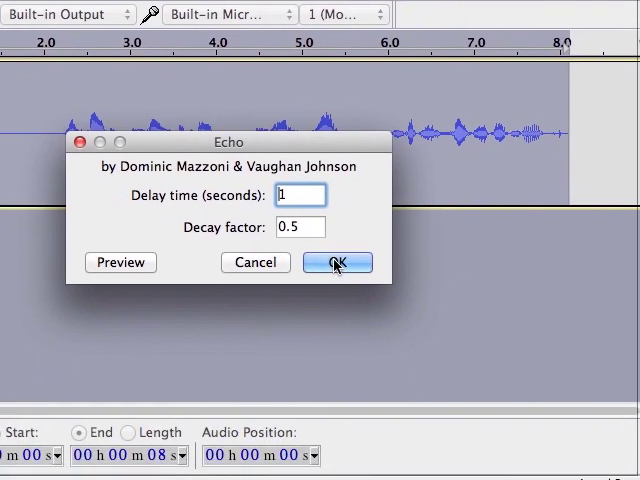
click(337, 263)
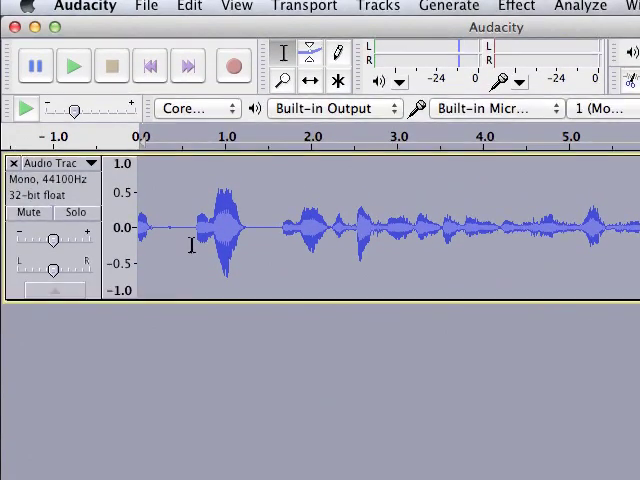
key(space)
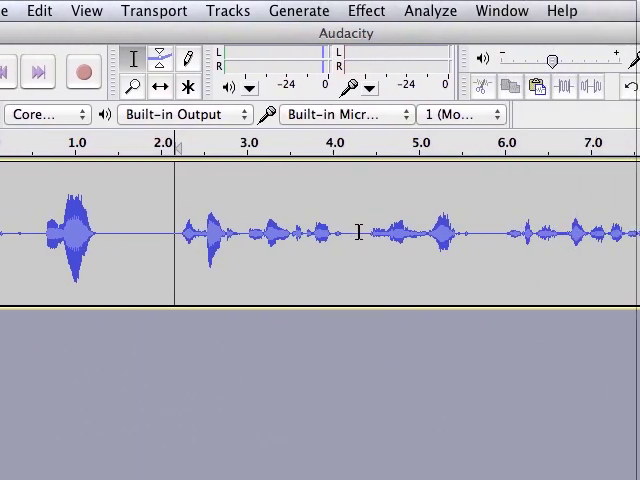
Step: Apply Repeat Echo to the 4.4–8 second stretch and play it from about 4 seconds
drag(456, 228, 568, 228)
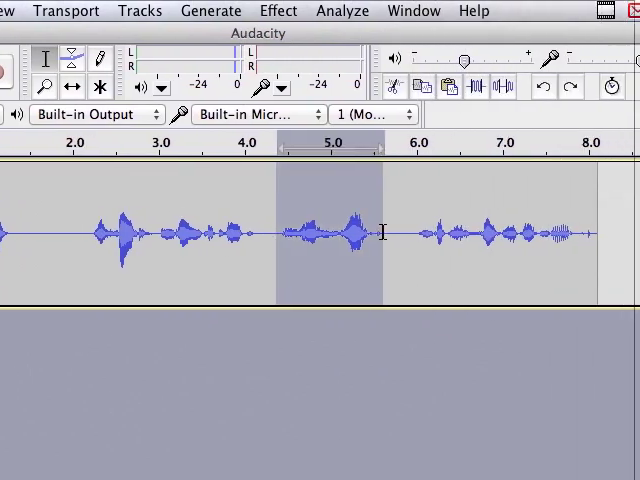
drag(380, 232, 580, 232)
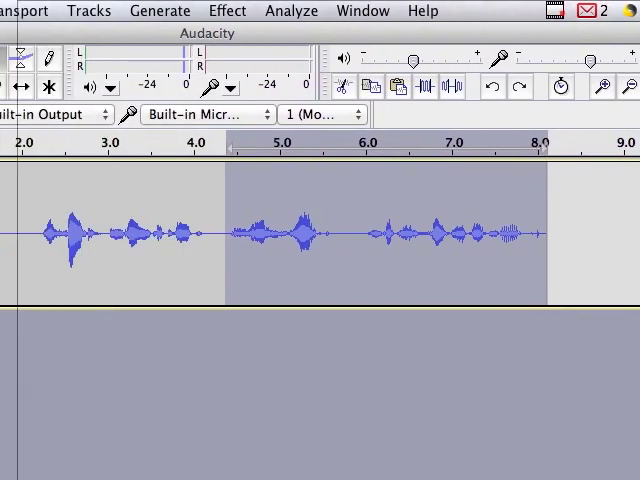
click(288, 11)
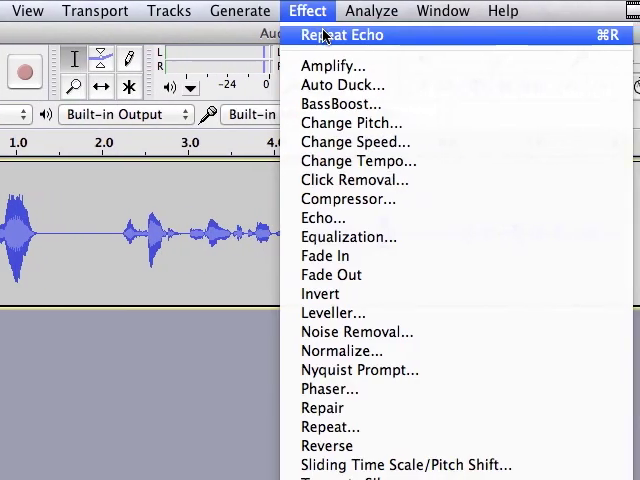
click(322, 35)
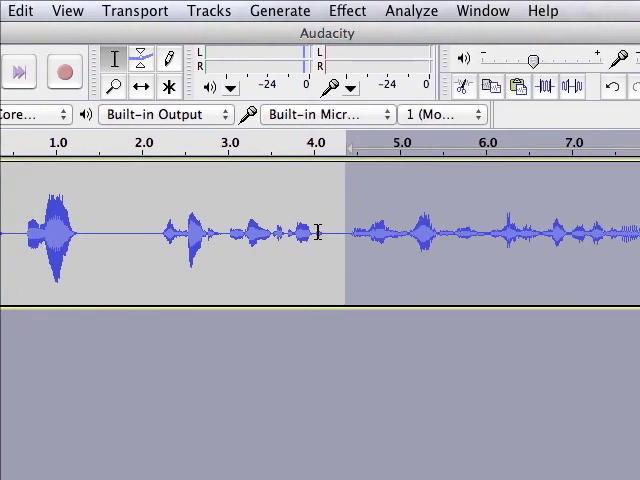
click(318, 232)
key(space)
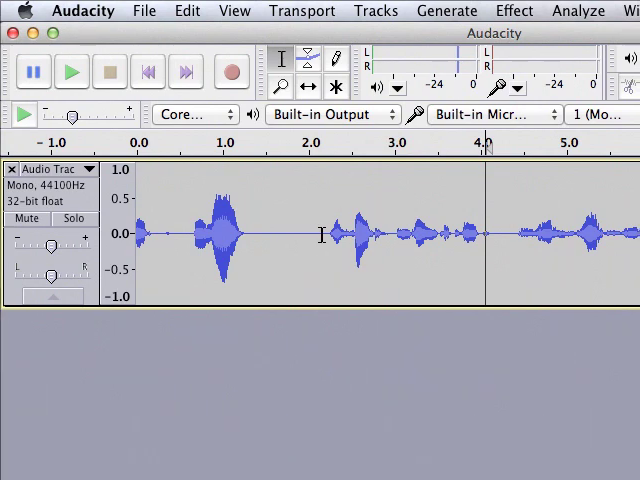
Step: Delete the quiet stretch around 1.5–2.1 seconds and audition the loud word near 1 second
drag(321, 233, 268, 235)
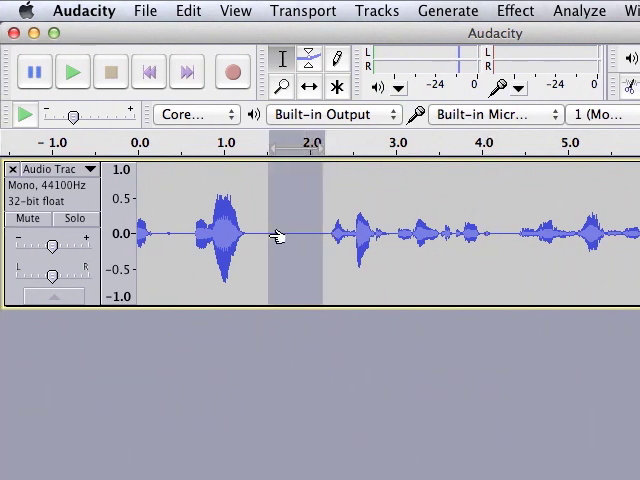
key(Delete)
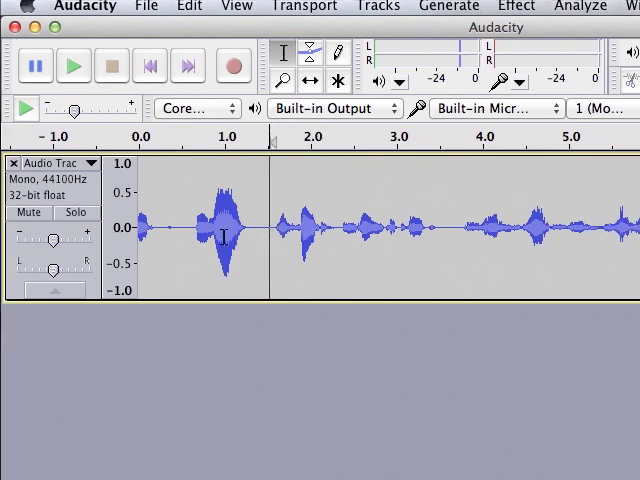
drag(193, 240, 250, 240)
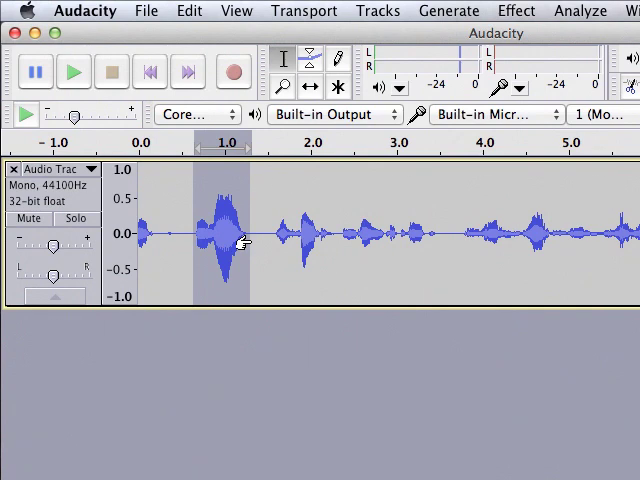
key(space)
click(268, 241)
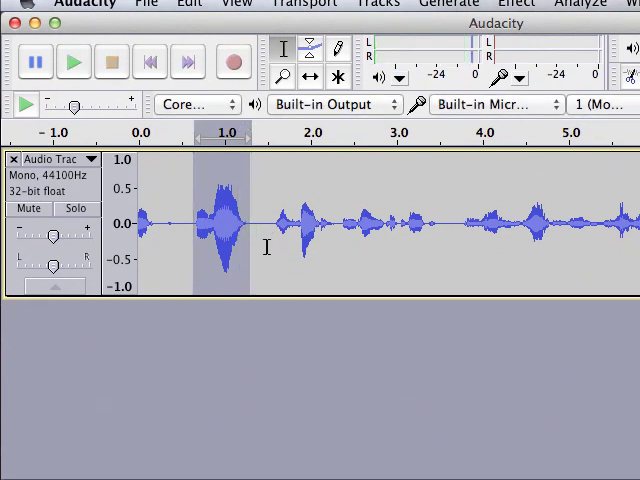
Step: Check selections near 1, 2.3–2.9 and 5.0–5.6 seconds, then play the track from 0.5 seconds
drag(253, 232, 193, 232)
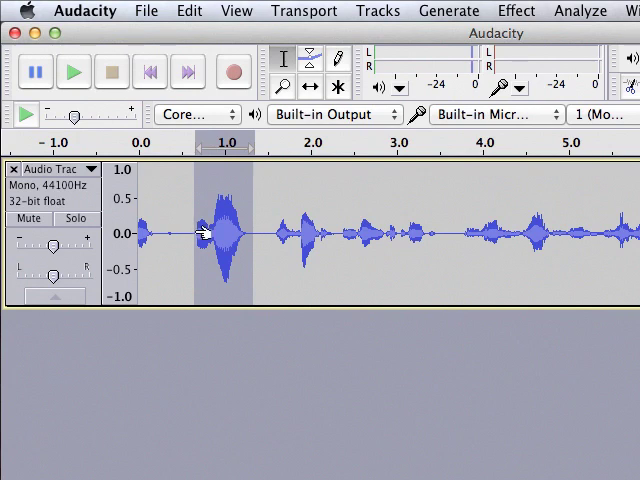
click(261, 236)
drag(261, 236, 318, 236)
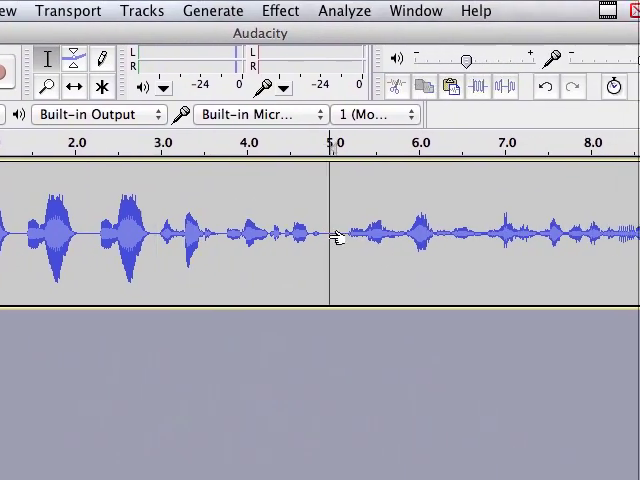
drag(331, 236, 385, 236)
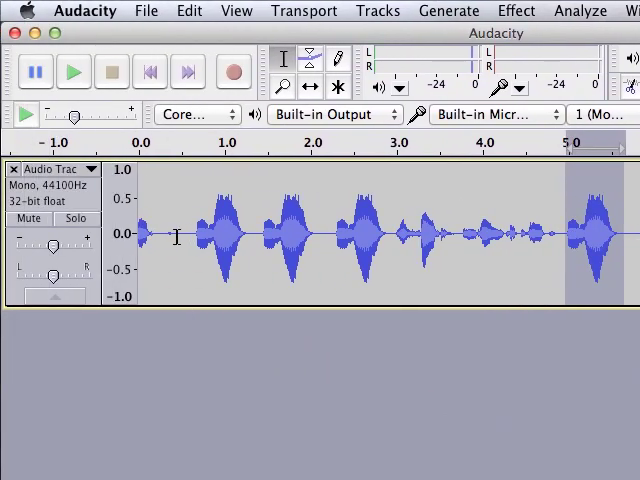
click(178, 237)
key(space)
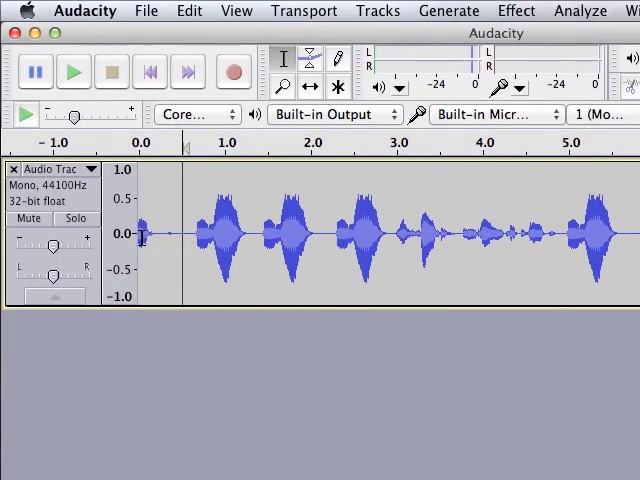
Step: Delete the silent first 0.4 seconds of the voice track
key(space)
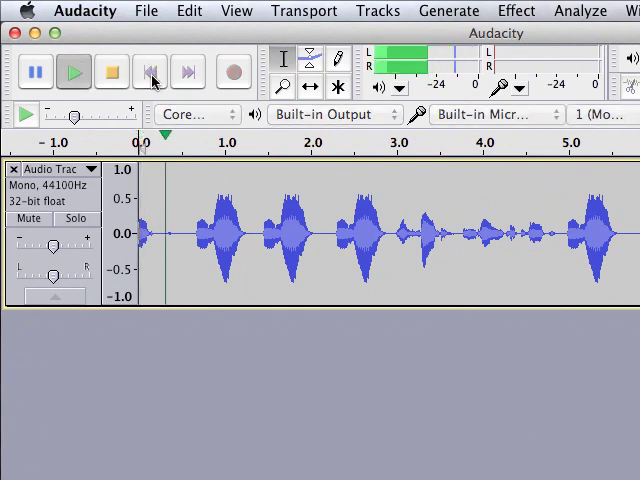
key(space)
drag(174, 234, 130, 233)
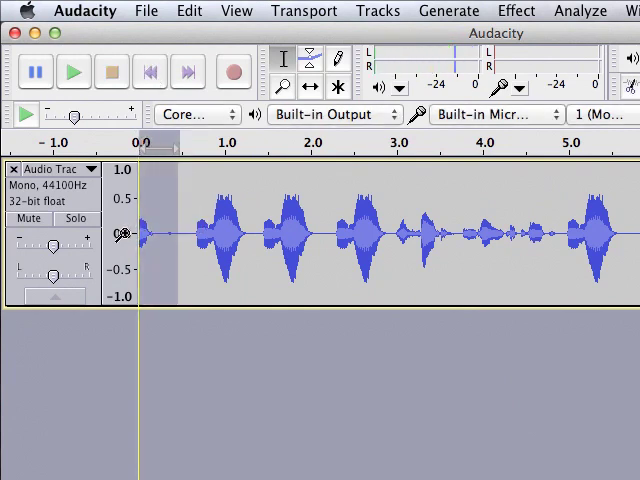
key(Delete)
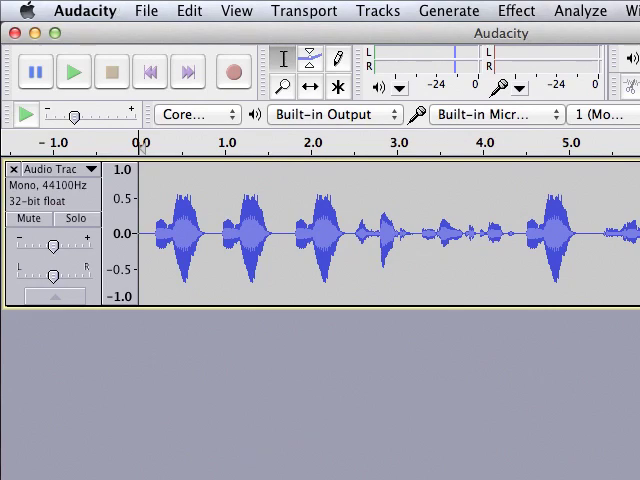
Step: Start an audio import and browse into the ds106 audio folder
click(146, 11)
mouse_move(170, 242)
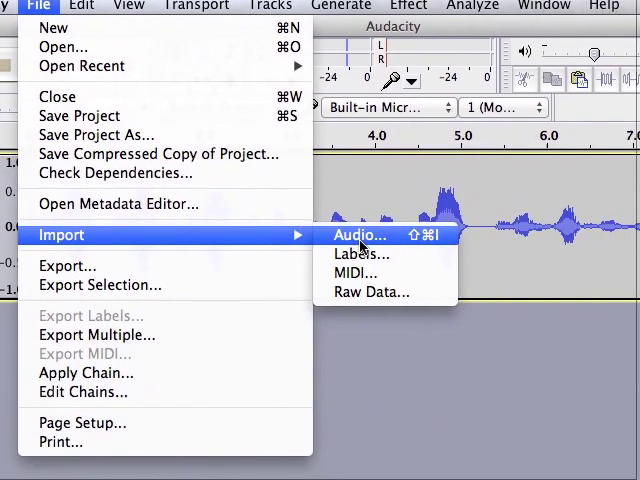
click(470, 242)
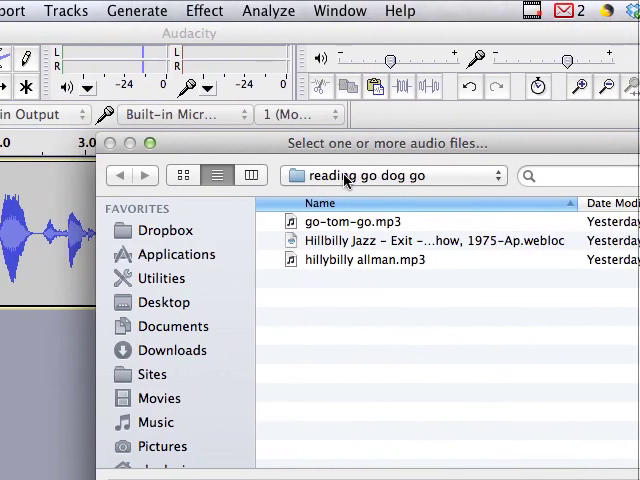
click(346, 176)
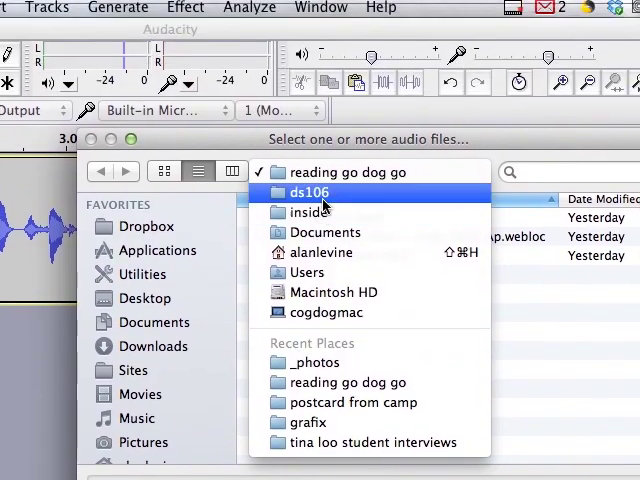
click(317, 178)
scroll(277, 311, down, 5)
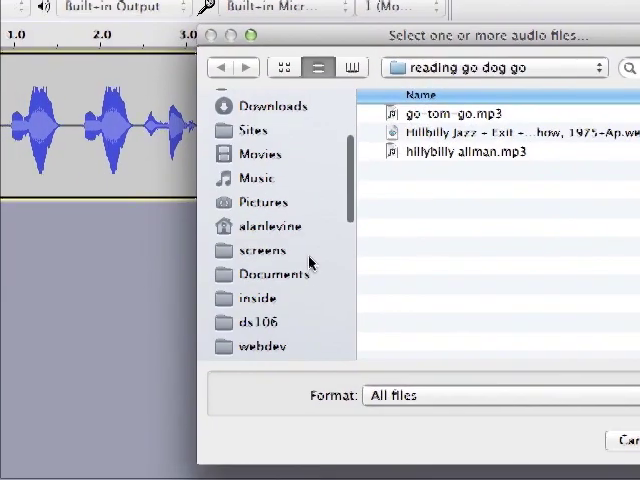
click(288, 294)
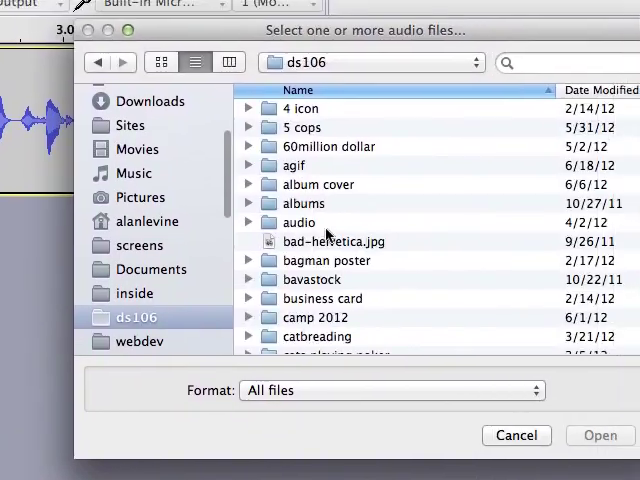
double_click(415, 194)
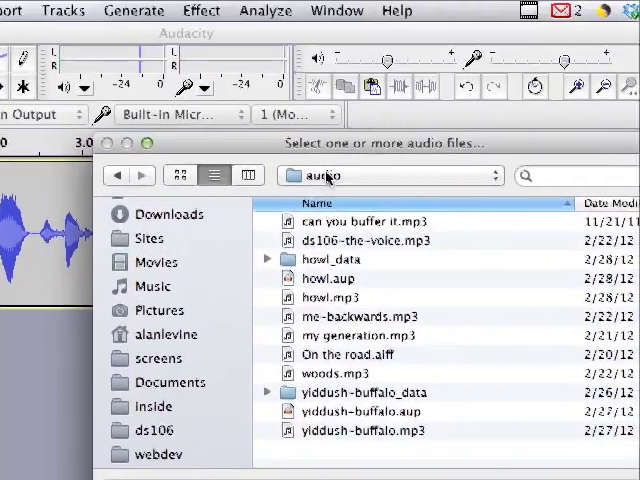
Step: Navigate the file chooser to the teaching/audio/audio stuff folder
click(326, 176)
click(321, 196)
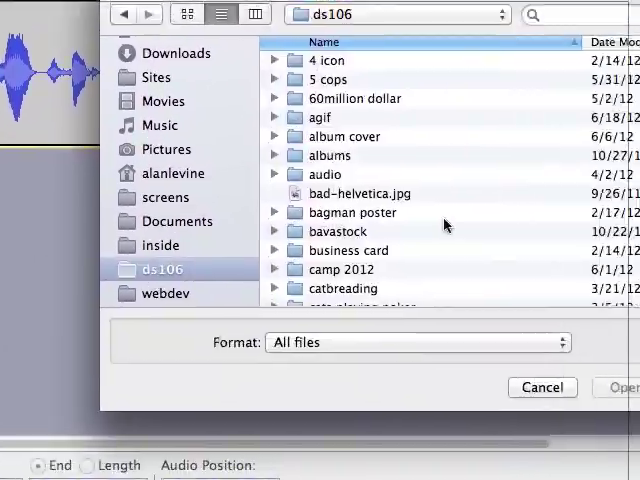
scroll(446, 225, down, 10)
scroll(350, 240, down, 5)
click(330, 229)
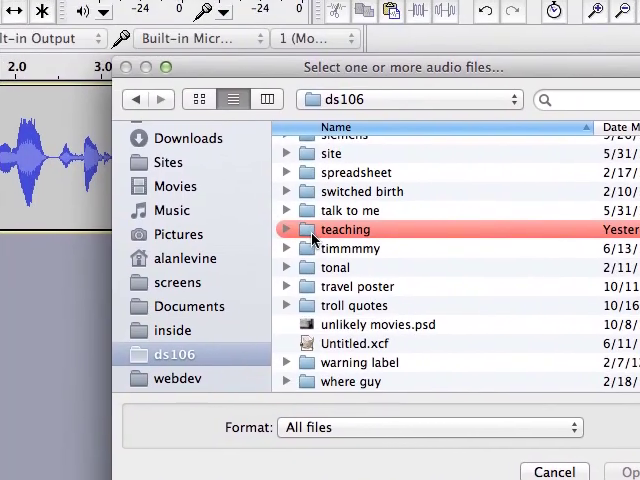
double_click(313, 231)
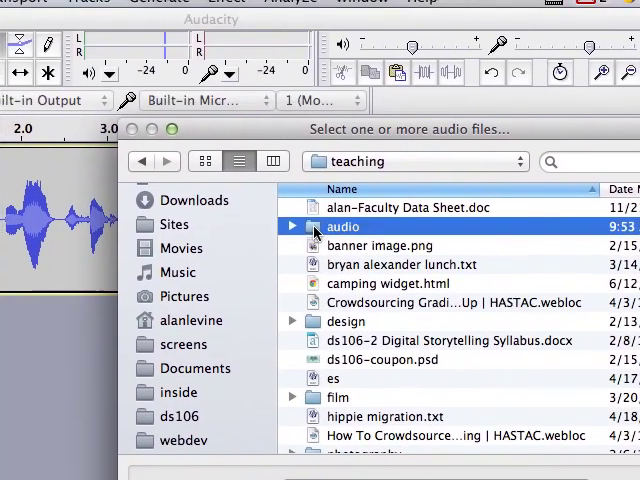
double_click(314, 200)
double_click(314, 250)
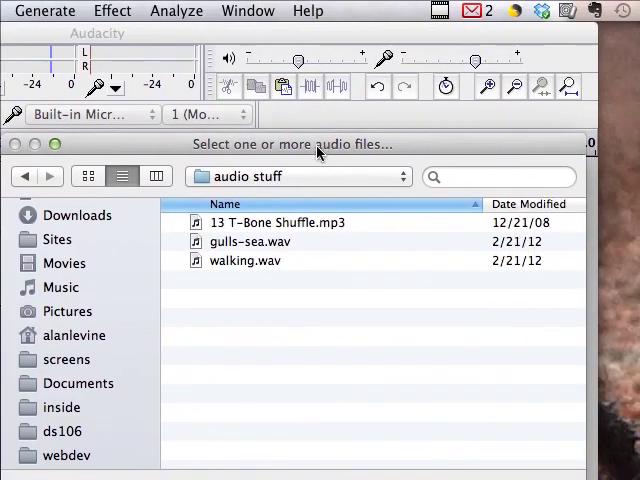
drag(315, 100, 272, 238)
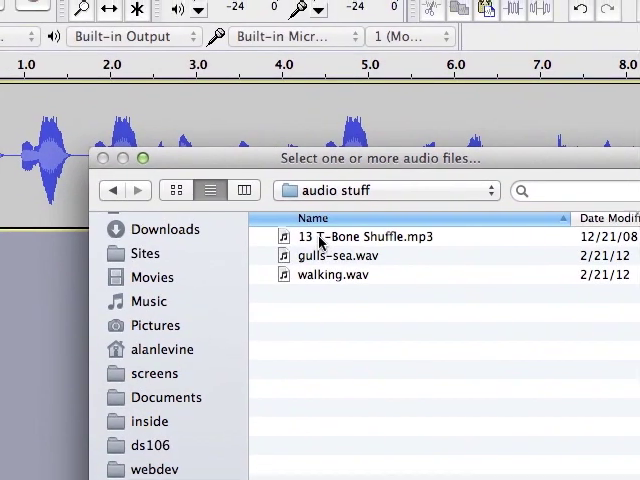
Step: Import gulls-sea.wav and walking.wav together
click(318, 232)
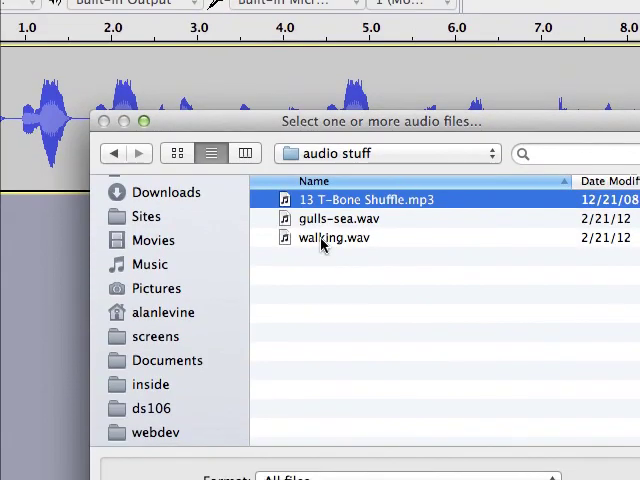
click(322, 232)
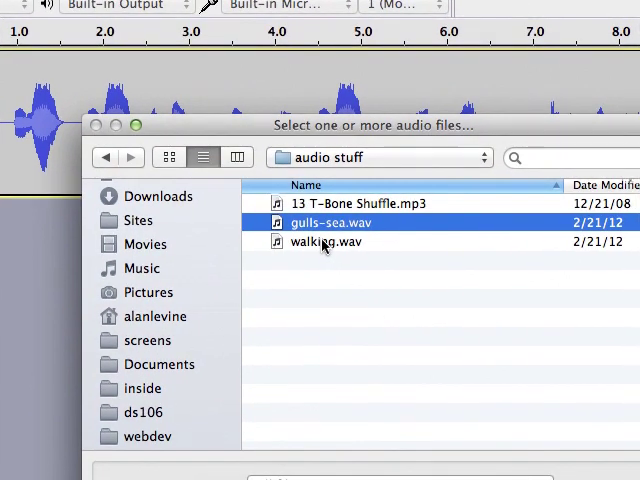
shift+click(320, 226)
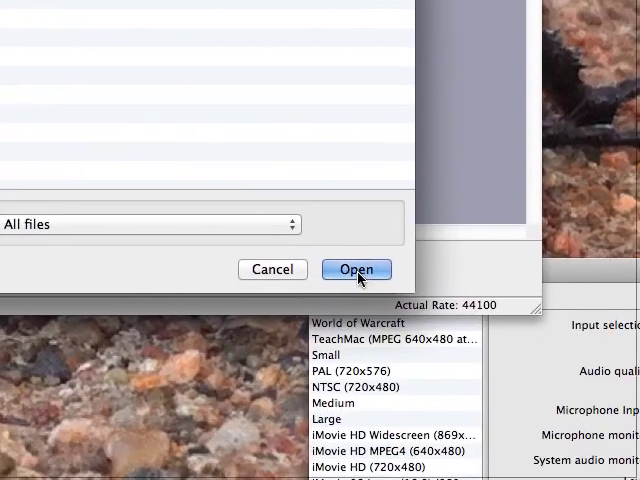
click(357, 271)
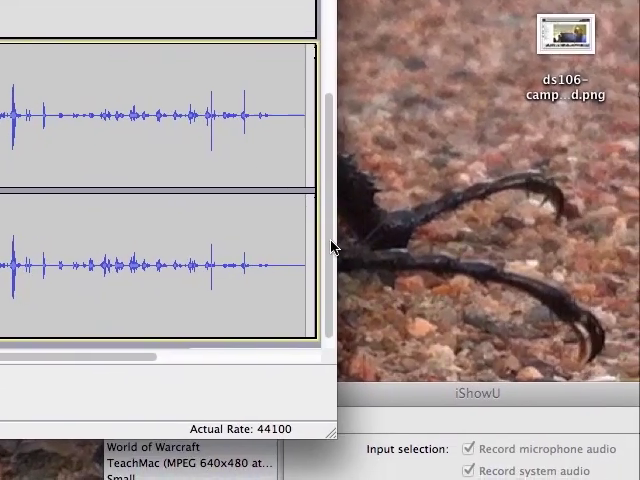
scroll(333, 246, up, 5)
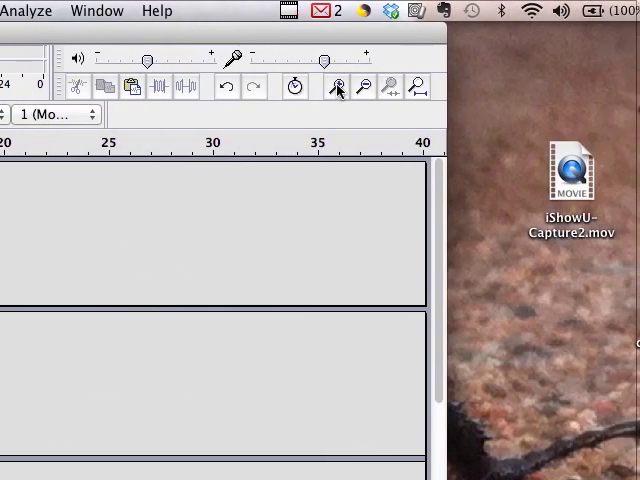
Step: Zoom in on the waveforms and play the voice and gulls-sea tracks together from the start
click(337, 88)
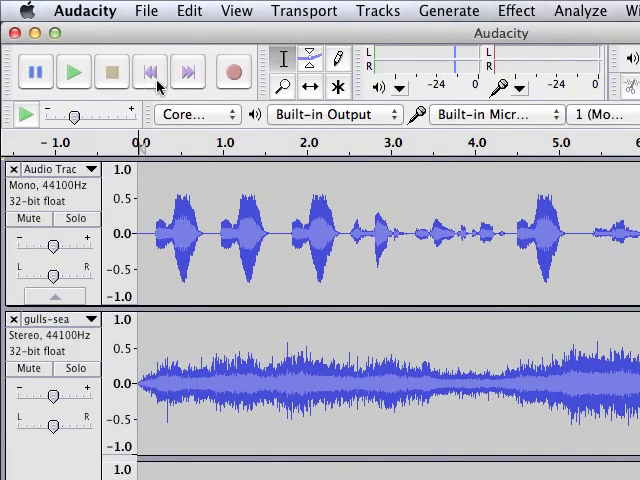
click(71, 74)
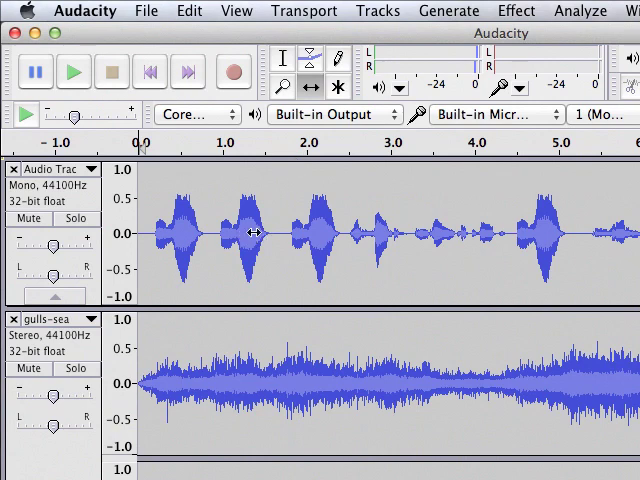
Step: Push the voice clip later to about 4.5 seconds and play the mix to check timing
drag(268, 231, 336, 230)
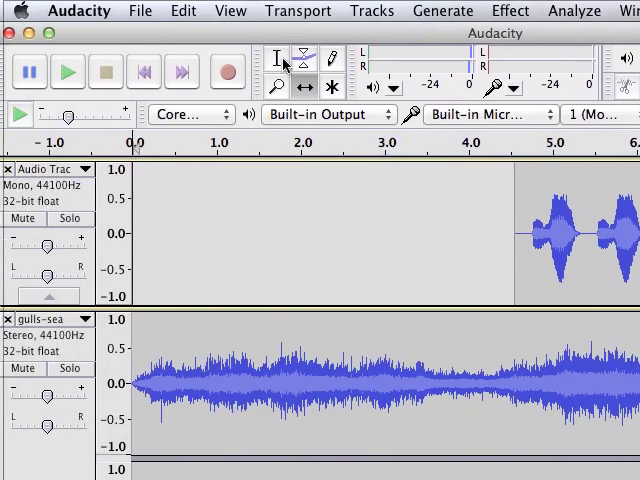
click(285, 62)
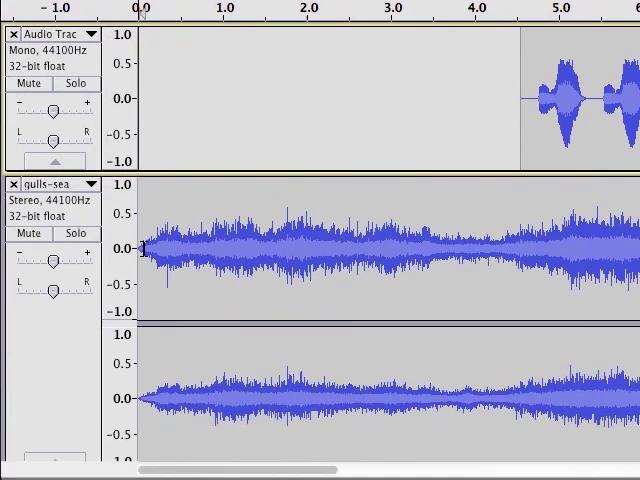
scroll(236, 240, down, 5)
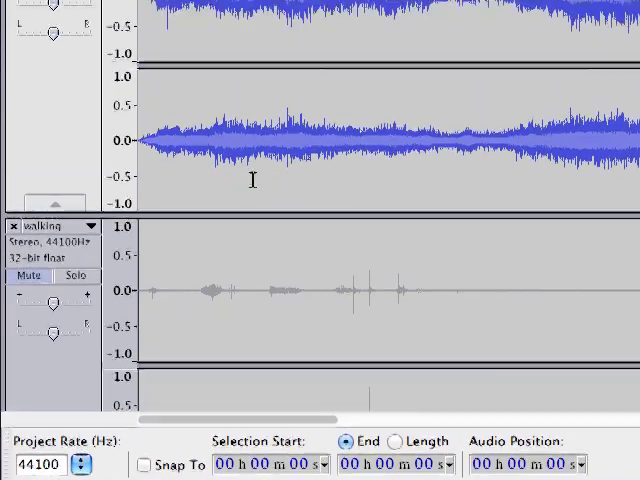
scroll(250, 180, up, 5)
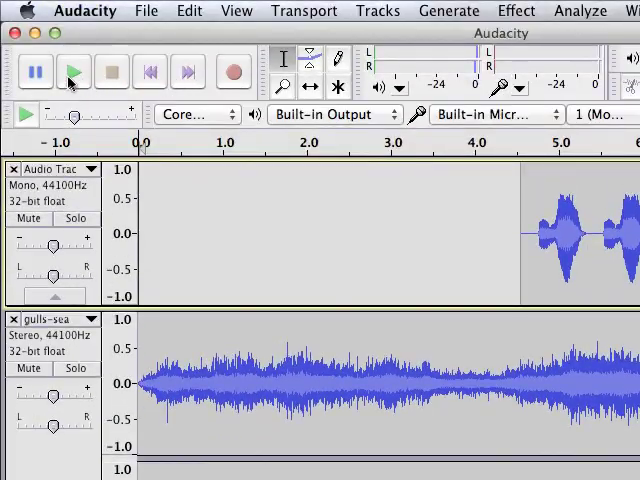
click(73, 76)
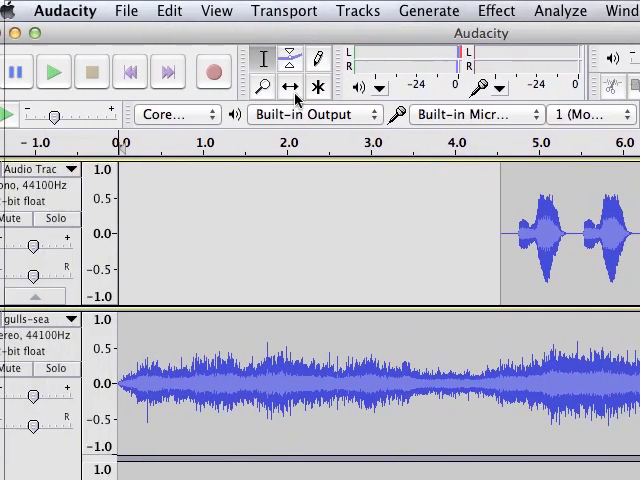
Step: Move the voice clip back to start about 3.5 seconds and play from inside it
click(311, 87)
drag(470, 229, 313, 231)
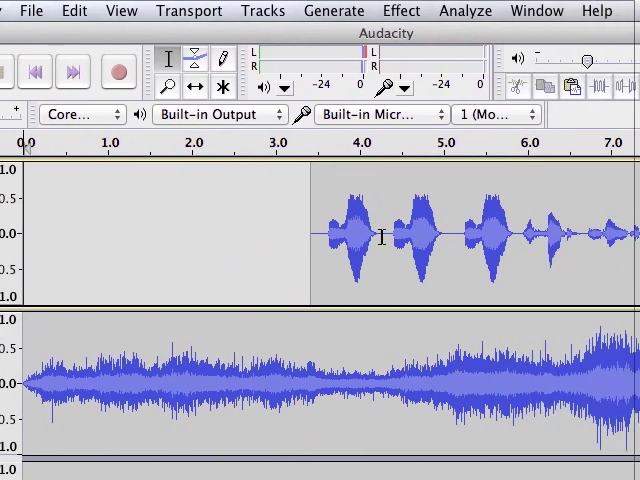
click(502, 233)
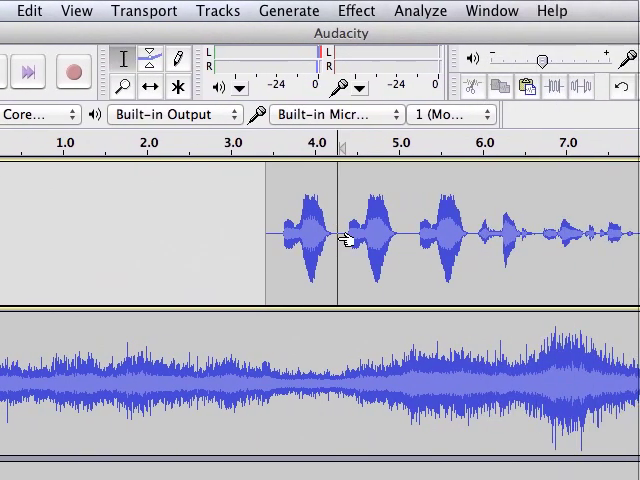
key(space)
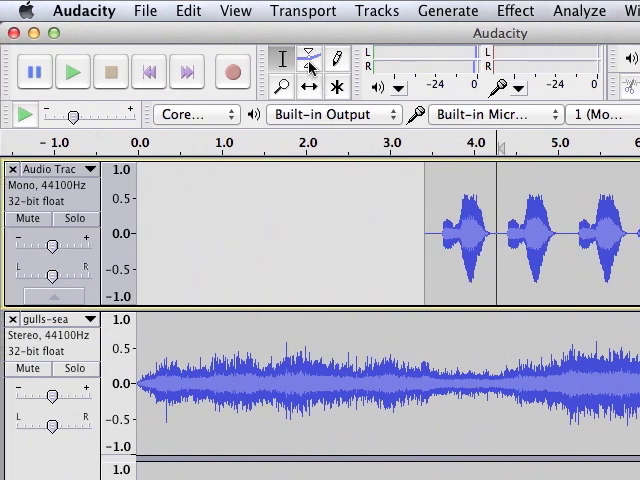
Step: Lower the gulls-sea envelope where the voice begins and play the mix from the start
click(309, 66)
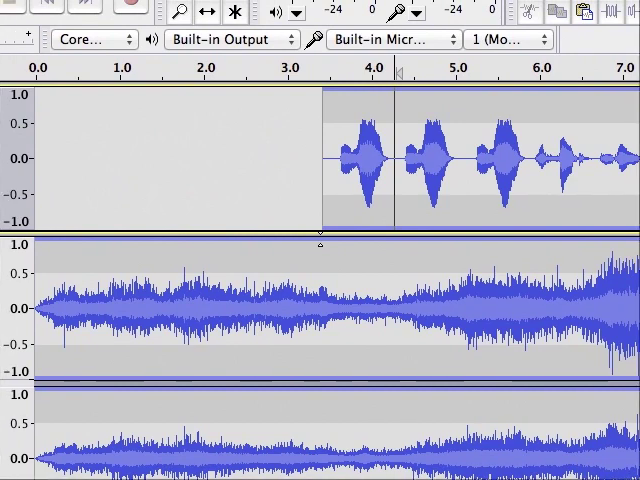
scroll(320, 240, down, 1)
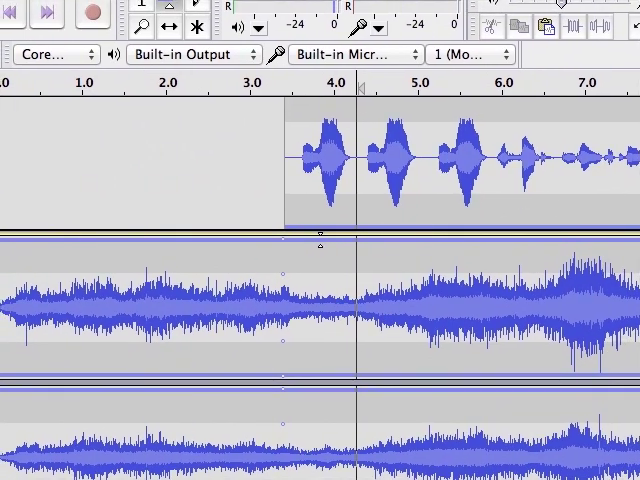
drag(320, 242, 320, 250)
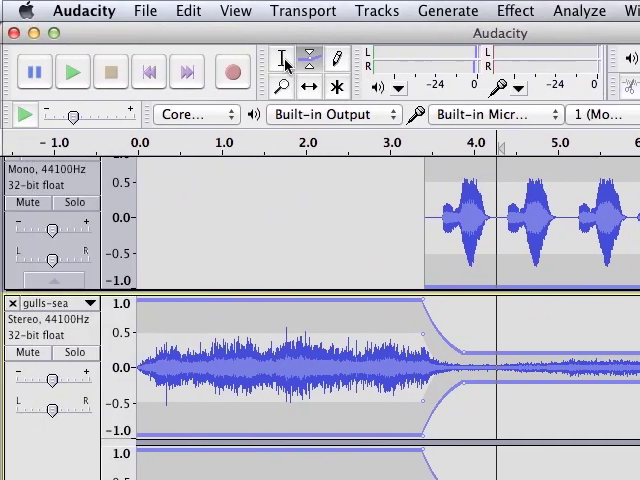
click(286, 60)
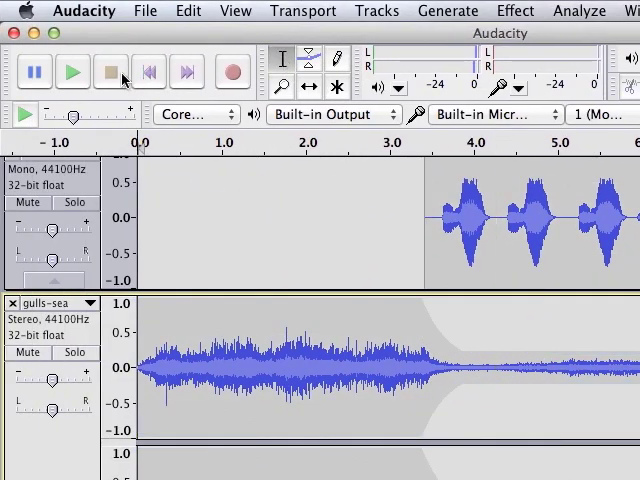
click(76, 78)
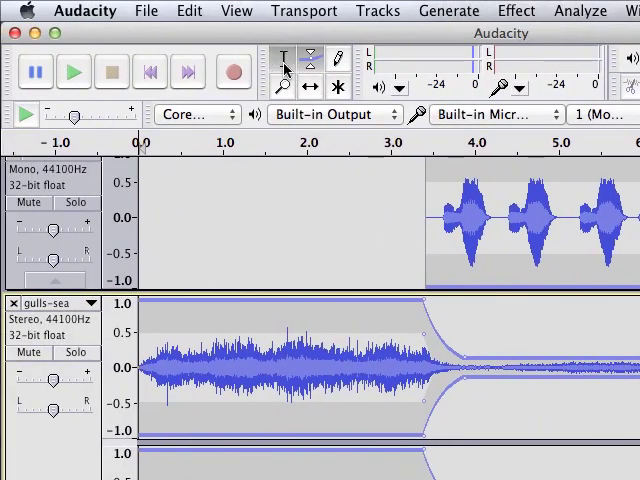
Step: Play the mix from about 3 seconds
click(285, 60)
click(330, 232)
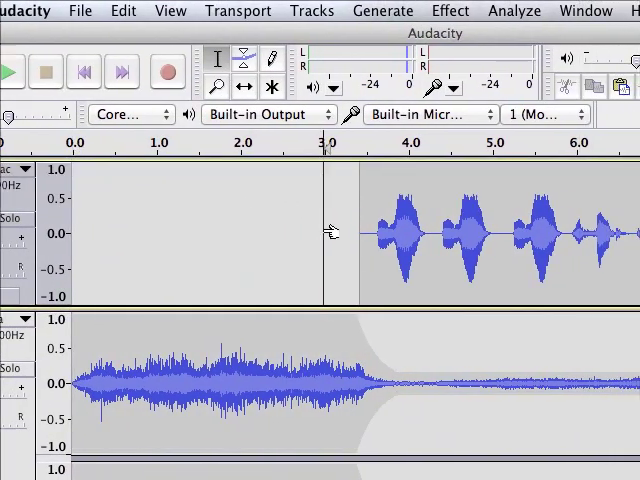
key(space)
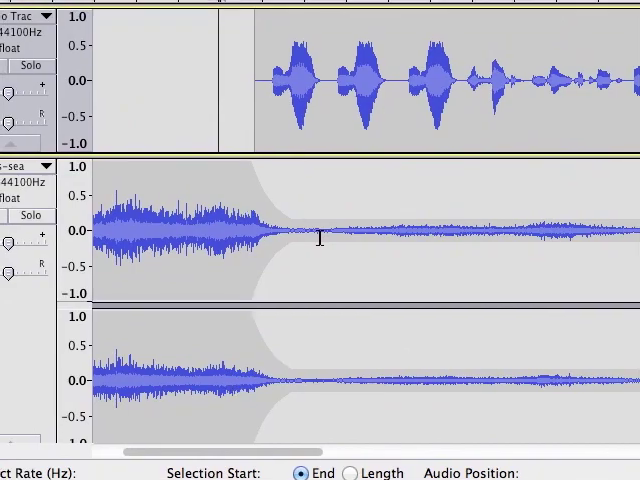
Step: Paste copied sea audio after the gulls-sea clip end, then clear the selection
click(317, 237)
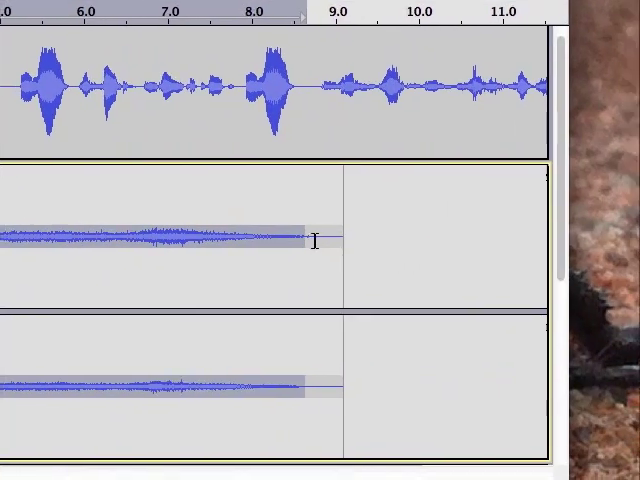
key(ctrl+v)
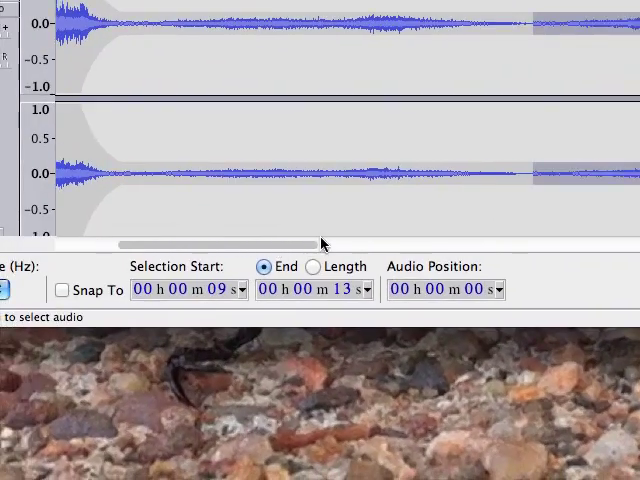
drag(215, 258, 330, 240)
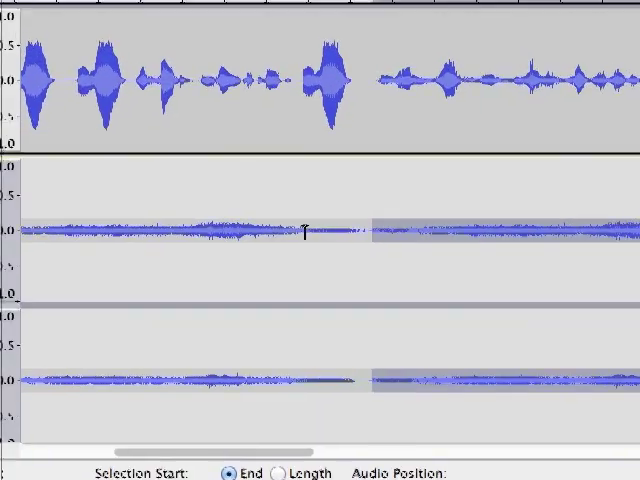
click(320, 203)
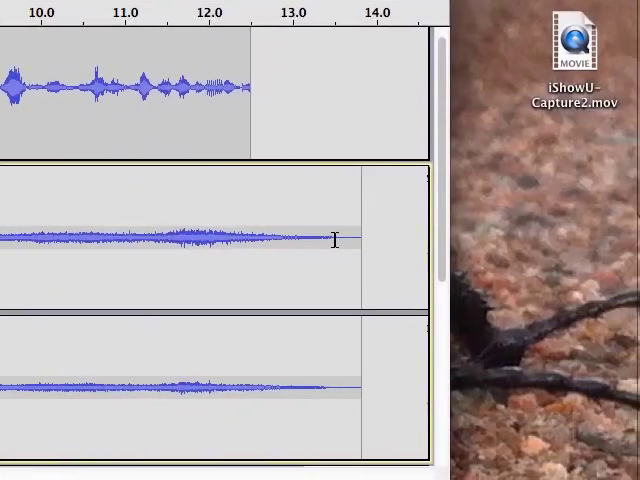
Step: Undo a misplaced paste and re-paste the sea audio near 13 seconds
click(335, 238)
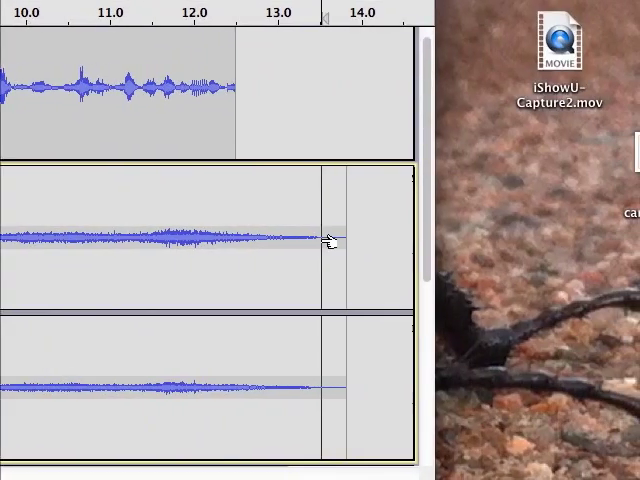
key(super+v)
key(super+z)
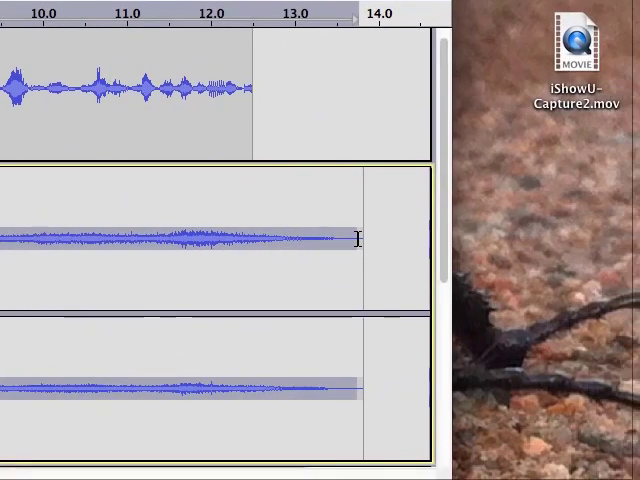
drag(413, 238, 330, 240)
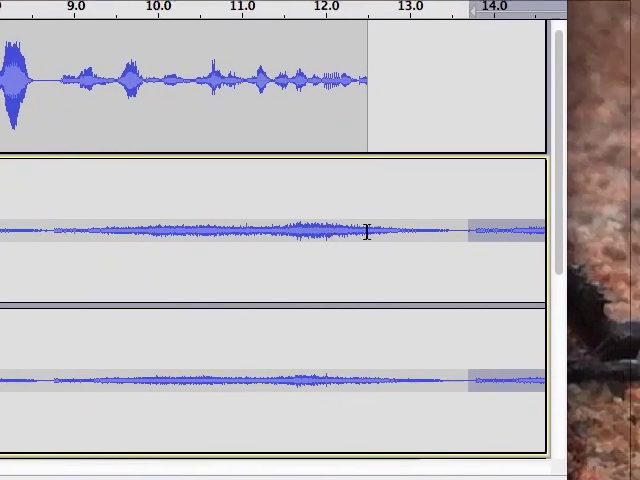
click(333, 236)
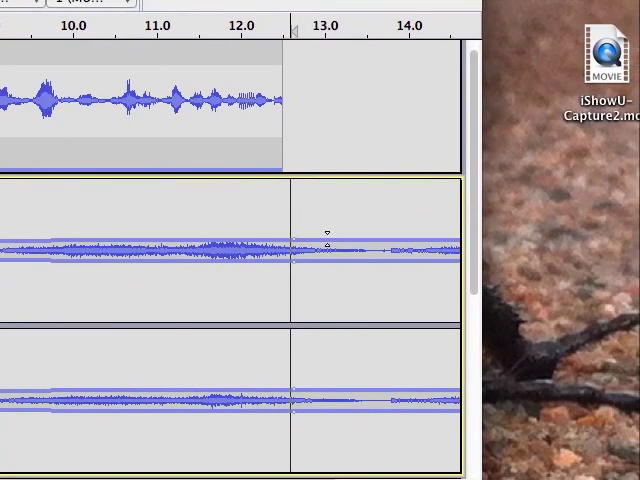
key(ctrl+r)
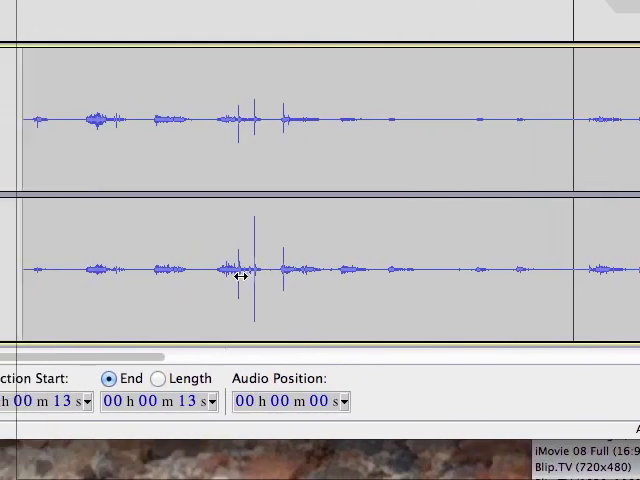
Step: Move the walking clip to begin around 13 seconds, where the sea sound swells back
drag(240, 276, 330, 270)
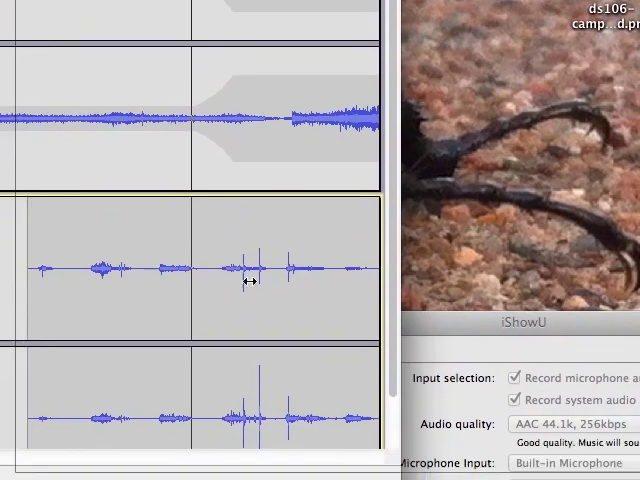
drag(250, 282, 358, 236)
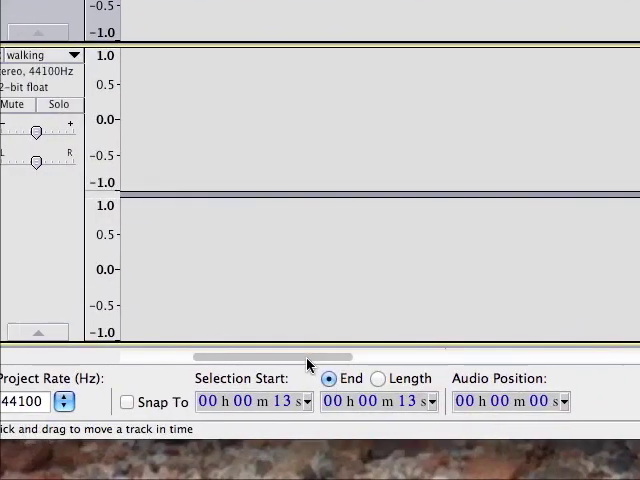
drag(310, 361, 350, 363)
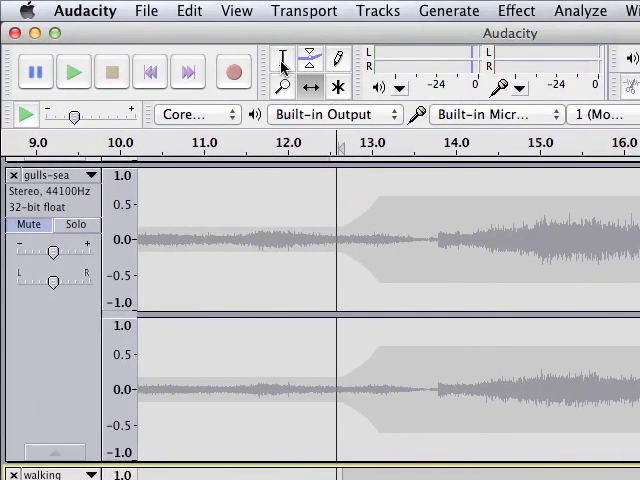
click(262, 57)
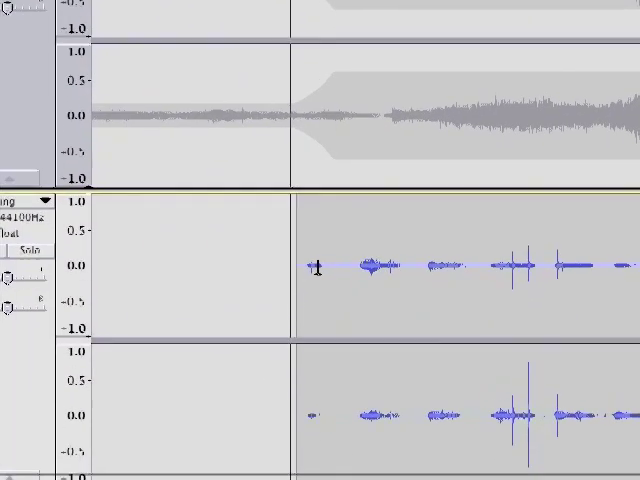
click(315, 268)
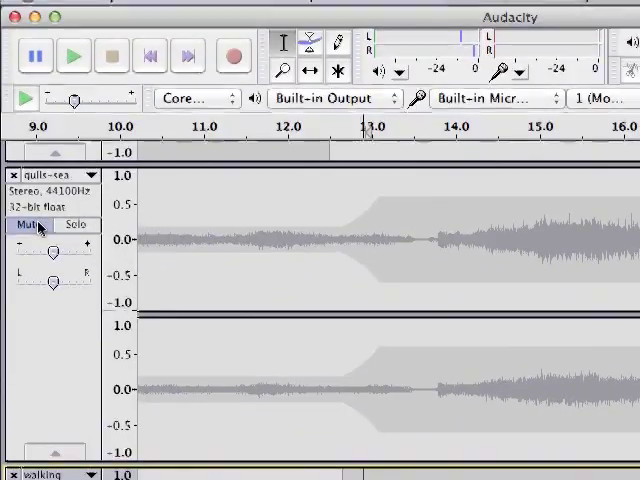
Step: Unmute gulls-sea, lower its envelope after 13 s, and place the cursor near 11.8 s
click(40, 226)
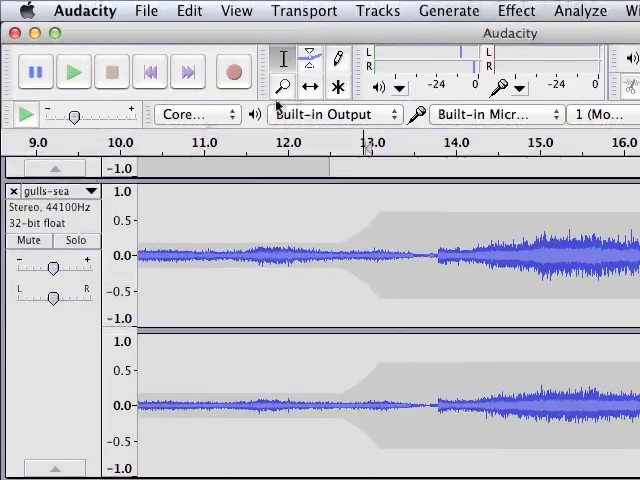
click(310, 58)
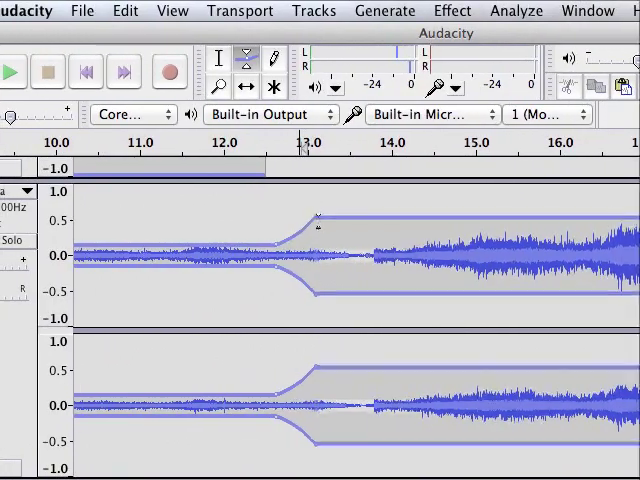
drag(318, 220, 321, 237)
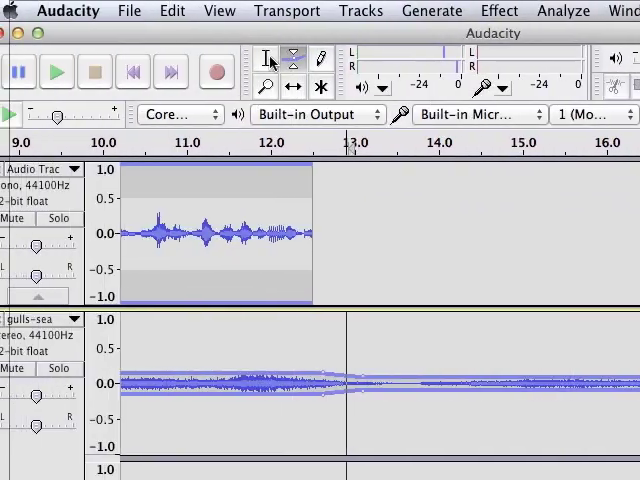
click(270, 60)
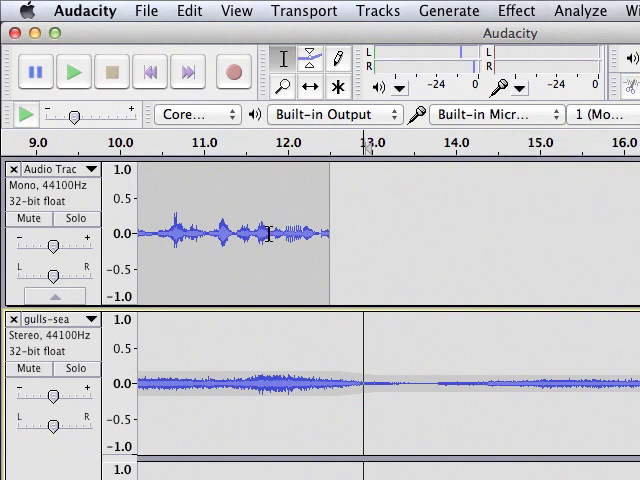
click(270, 231)
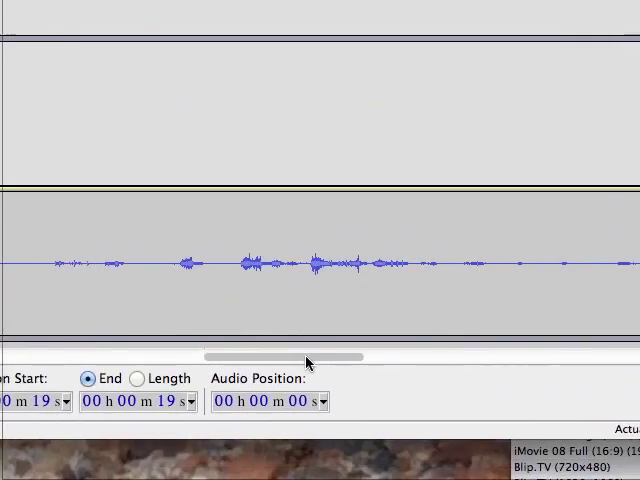
drag(307, 362, 289, 350)
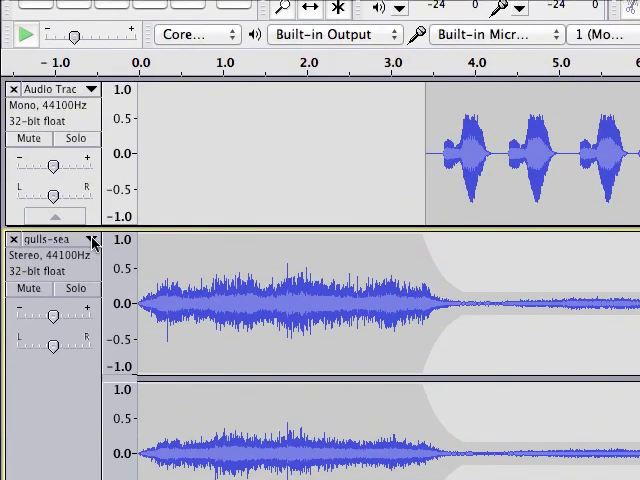
Step: Import '13 T-Bone Shuffle.mp3' into the project through File > Import
click(93, 238)
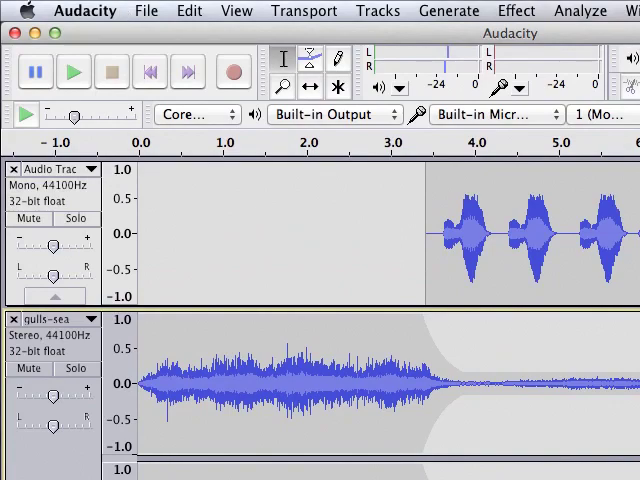
click(146, 10)
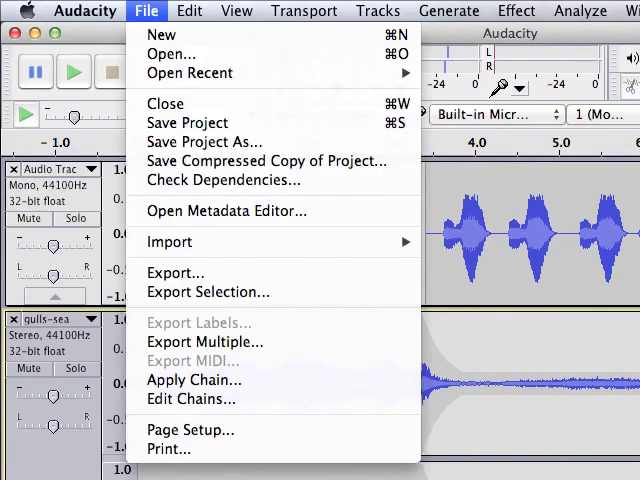
mouse_move(150, 225)
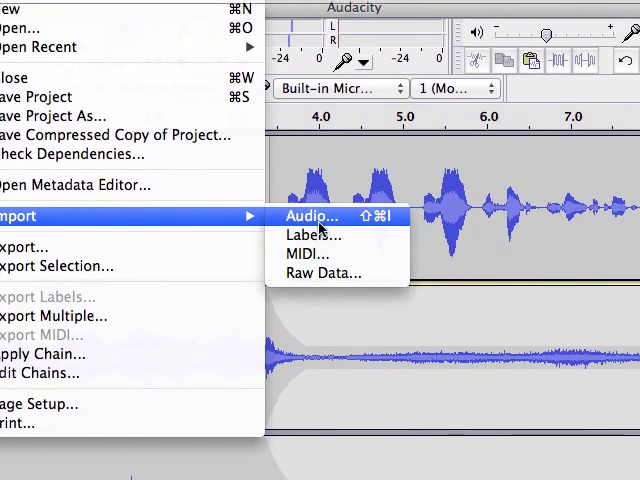
click(468, 242)
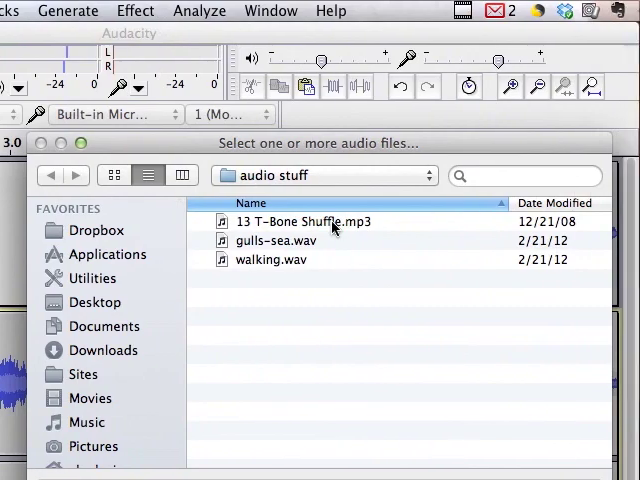
click(331, 226)
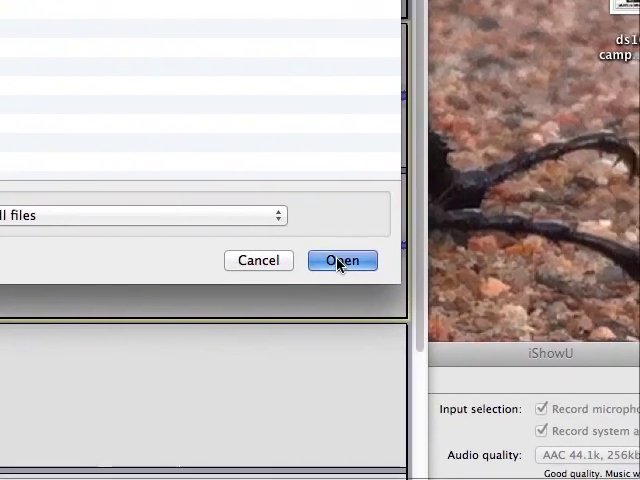
click(469, 442)
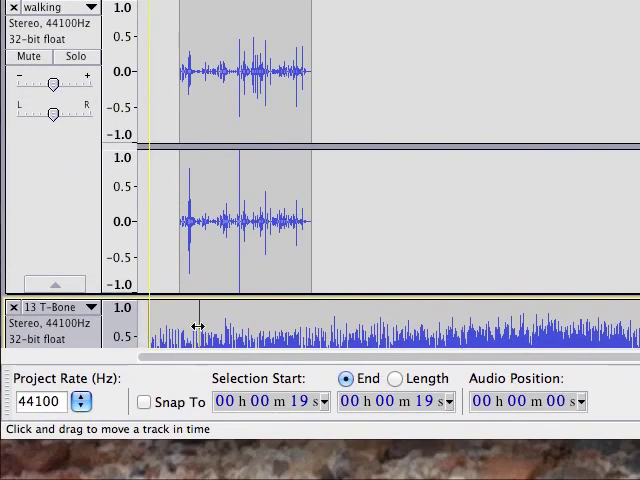
Step: Move the T-Bone clip to start around 15 s and fade in its opening seconds
drag(198, 327, 212, 327)
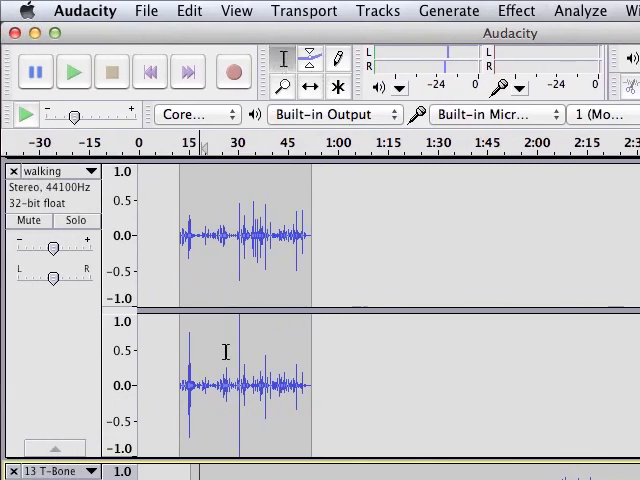
scroll(226, 351, down, 5)
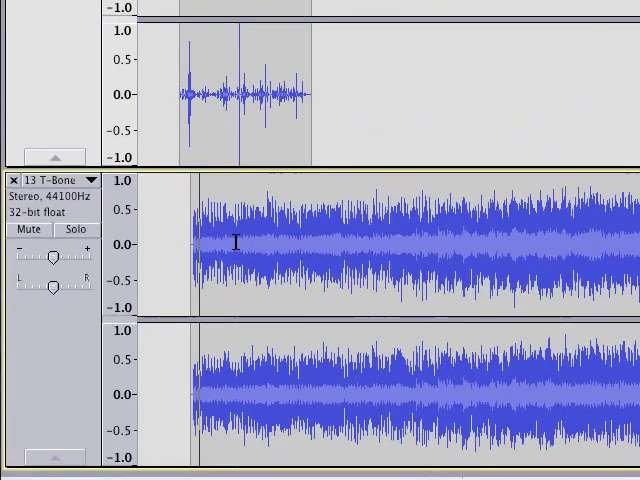
drag(235, 243, 198, 242)
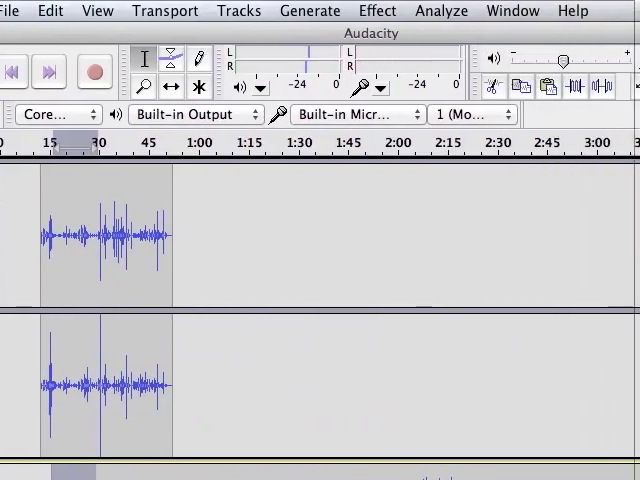
click(377, 11)
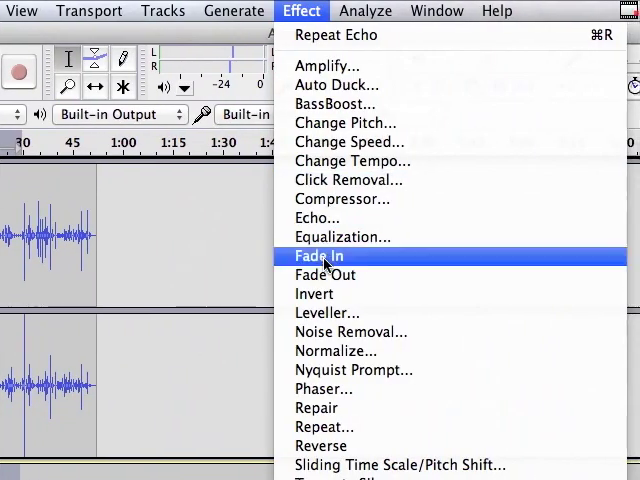
click(320, 256)
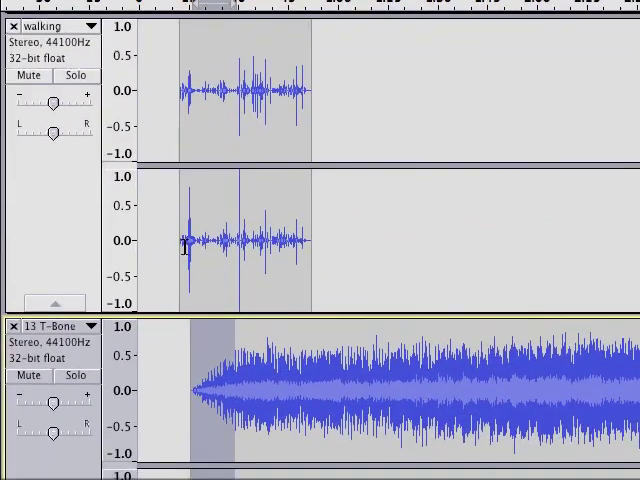
click(167, 240)
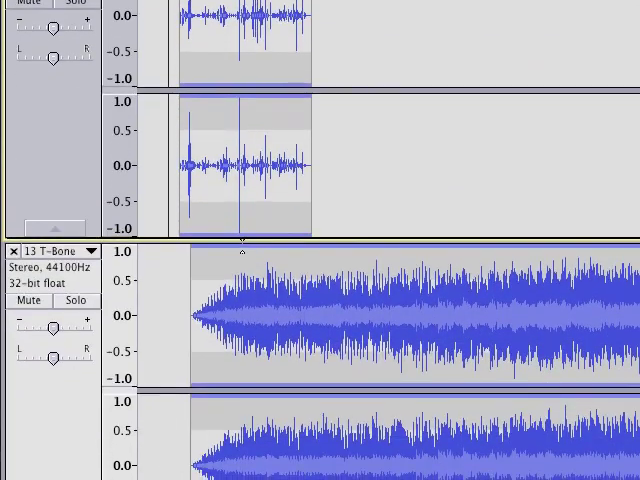
Step: Drag the T-Bone envelope low at its start, raise a later point, and play the mix
drag(242, 250, 247, 290)
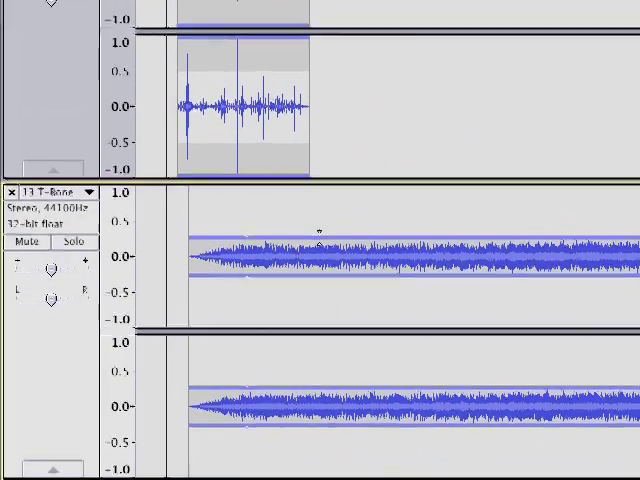
drag(319, 237, 320, 210)
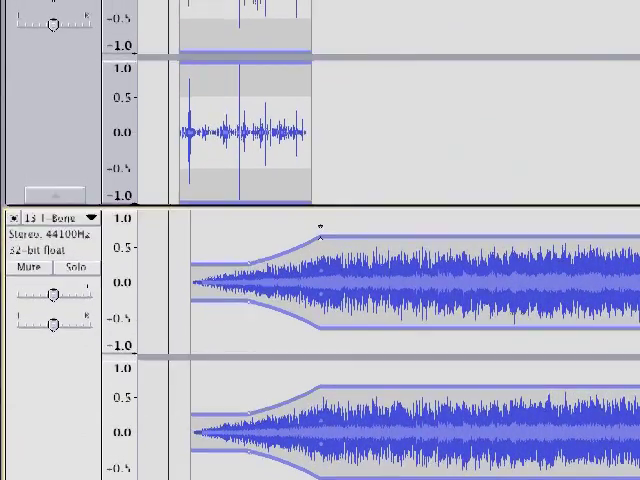
scroll(320, 228, up, 5)
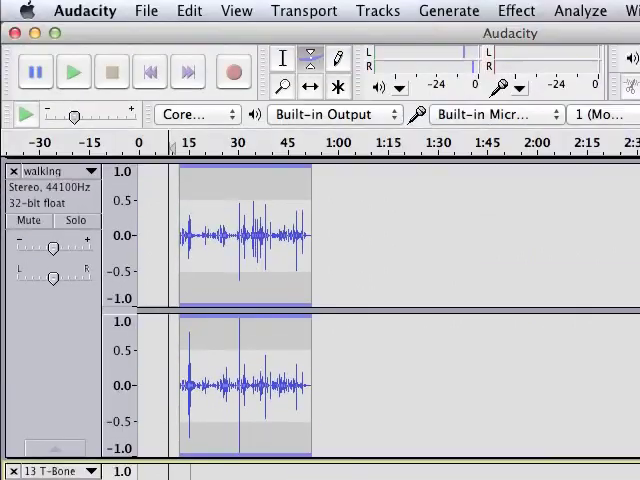
click(283, 62)
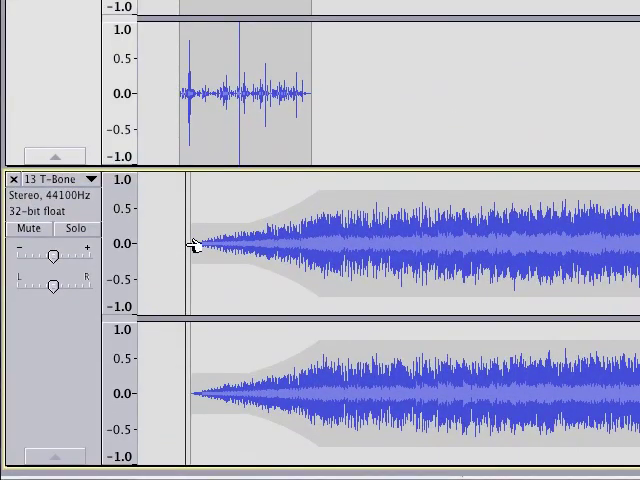
key(space)
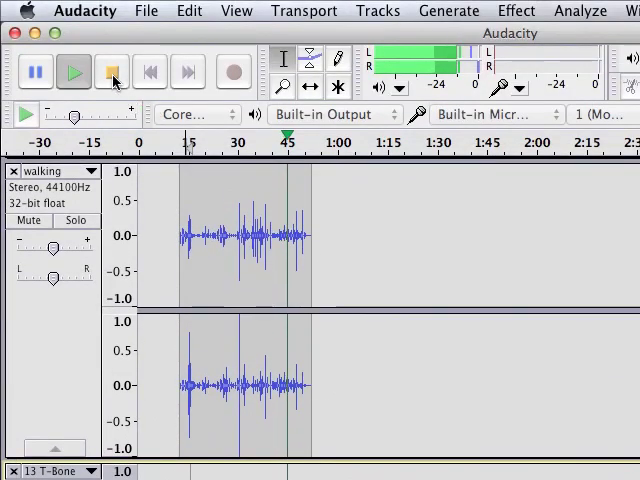
Step: Trim the T-Bone song's remainder, fade out its last moments, and replay the mix
click(112, 75)
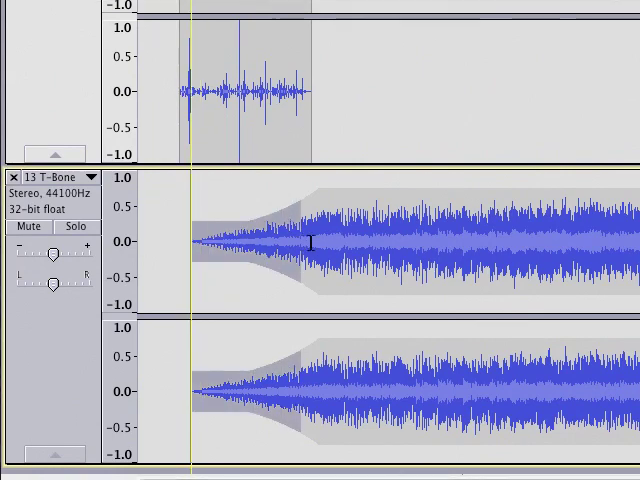
drag(195, 240, 330, 242)
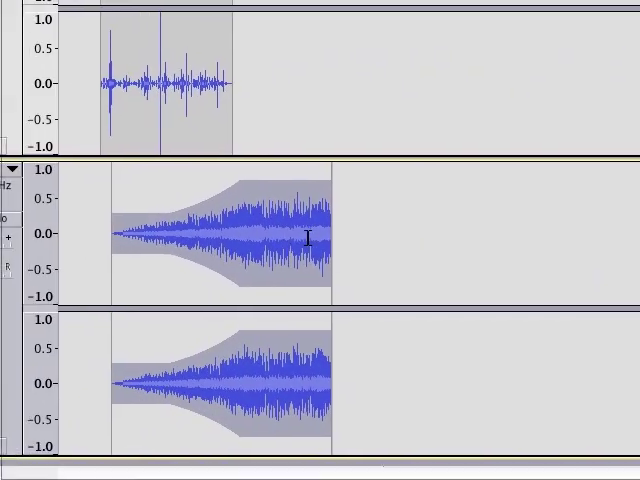
click(320, 240)
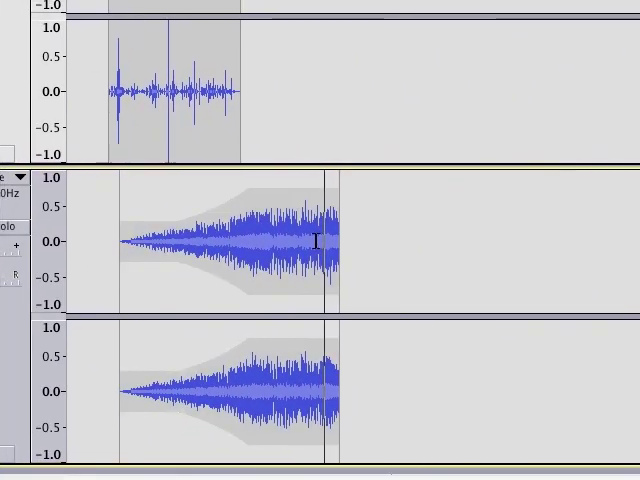
drag(320, 240, 335, 240)
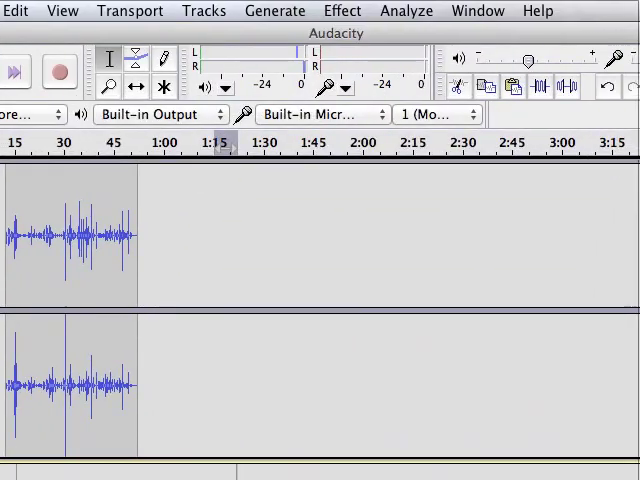
click(313, 10)
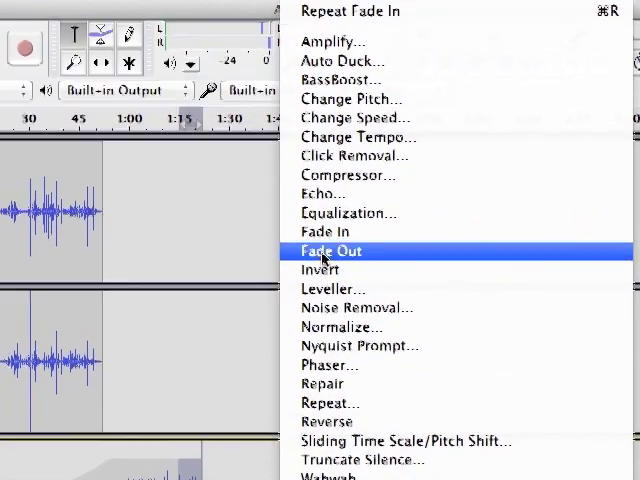
click(336, 274)
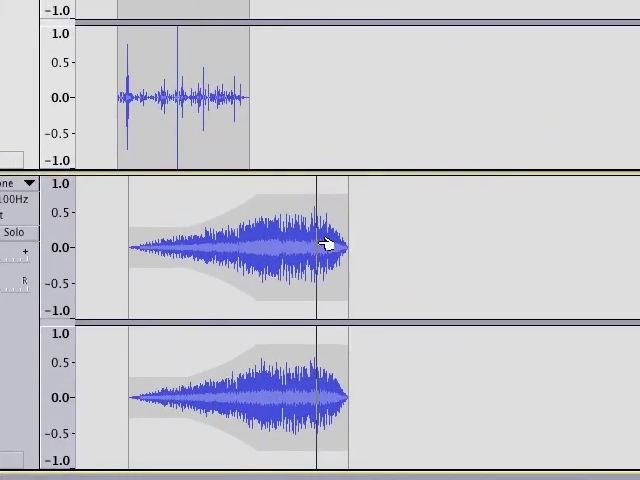
key(space)
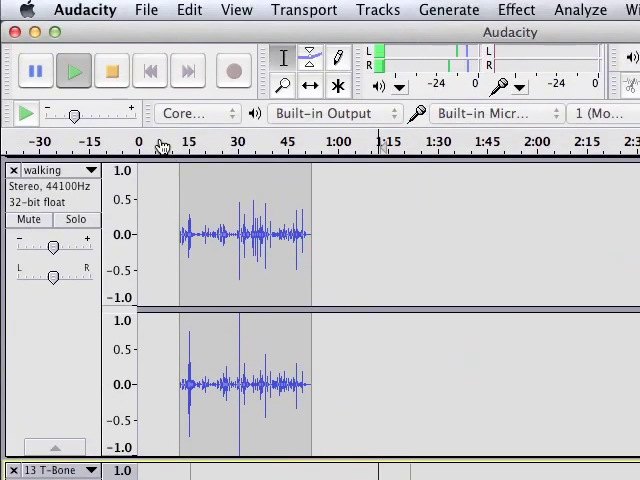
Step: Stop playback and zoom in on the tracks, then bring up the File menu
click(115, 72)
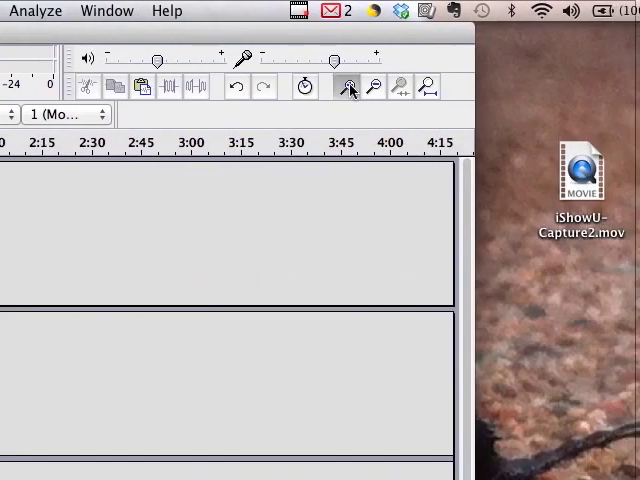
click(470, 86)
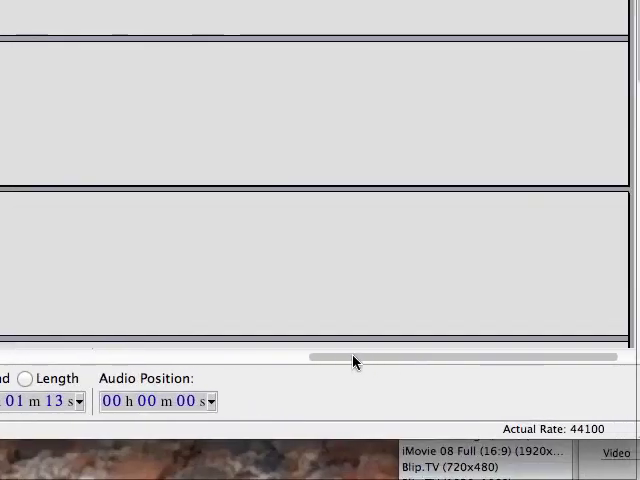
mouse_move(410, 432)
mouse_down()
mouse_move(250, 355)
mouse_move(168, 355)
mouse_up()
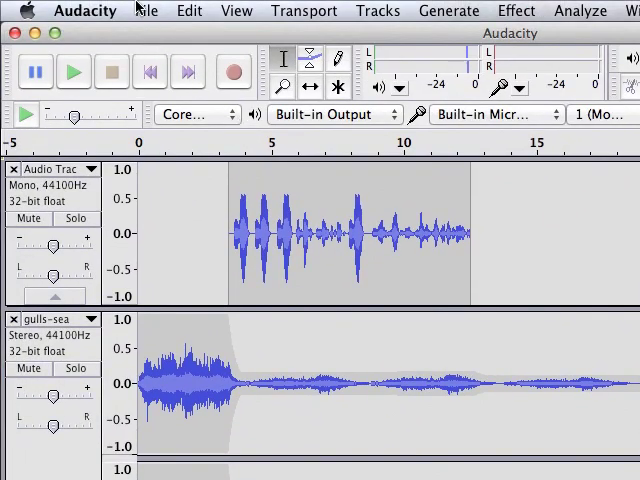
click(142, 10)
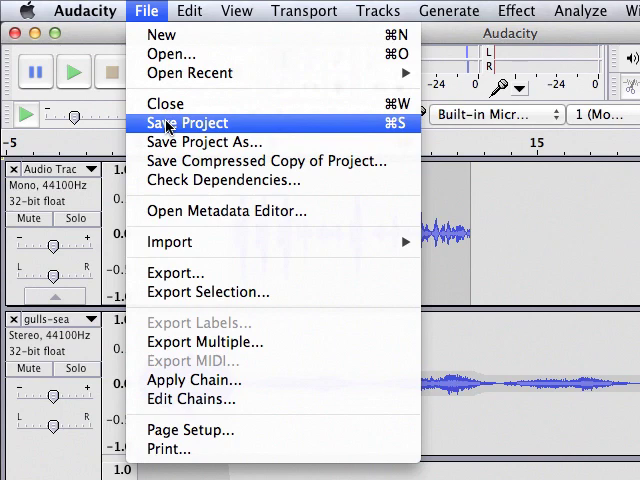
Step: Save the project as 'walking' in the reading go dog go folder
click(168, 123)
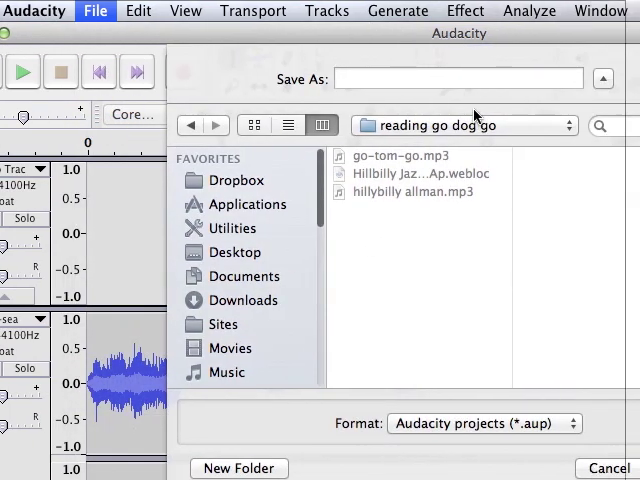
text(w)
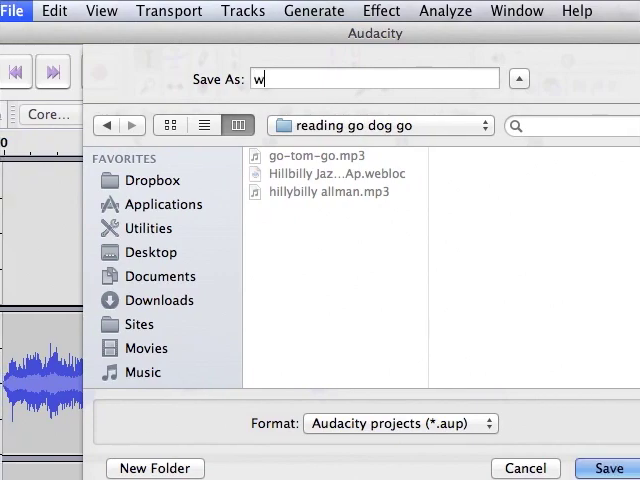
text(alking)
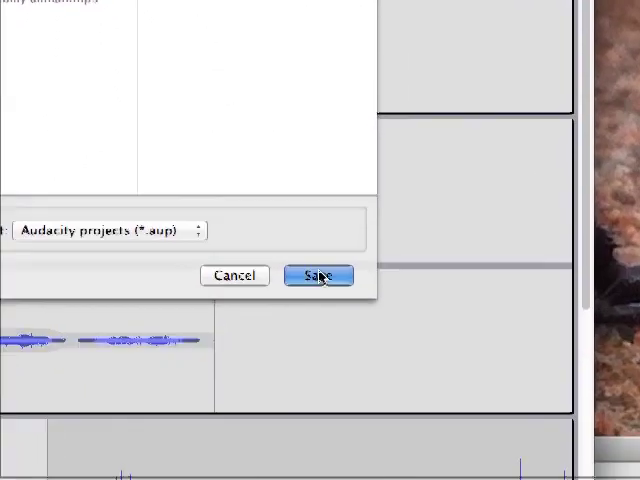
click(318, 277)
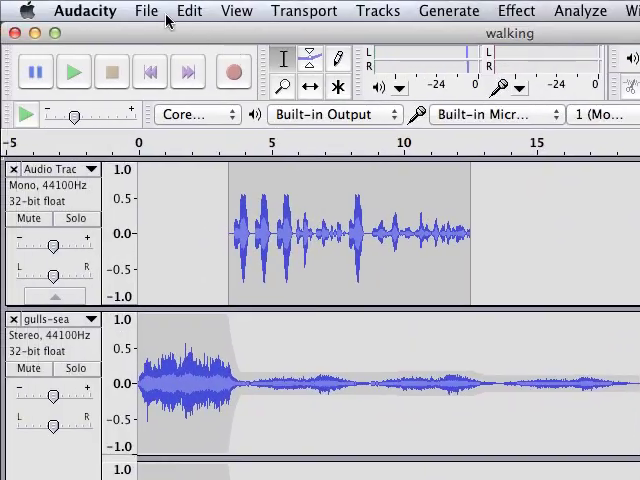
click(150, 10)
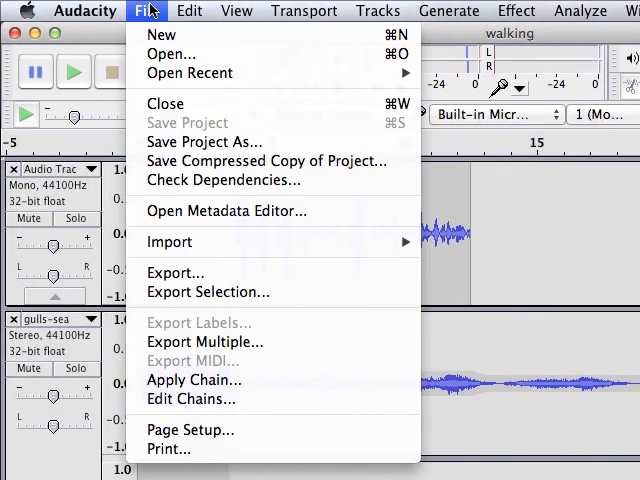
Step: Export the mix in MP3 format as 'walking' into the audio stuff folder
click(175, 272)
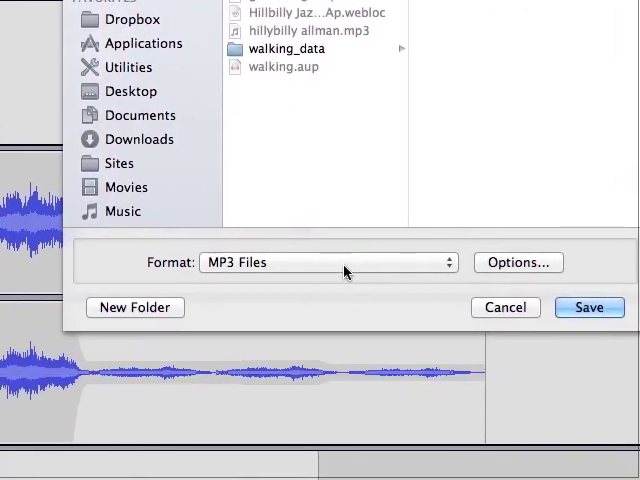
click(323, 247)
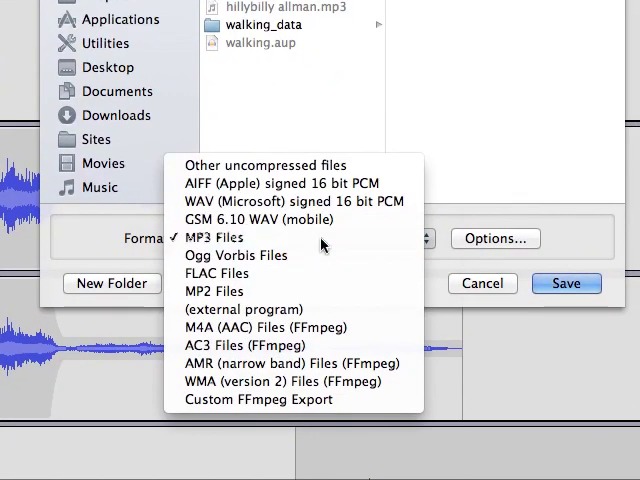
click(323, 247)
click(320, 127)
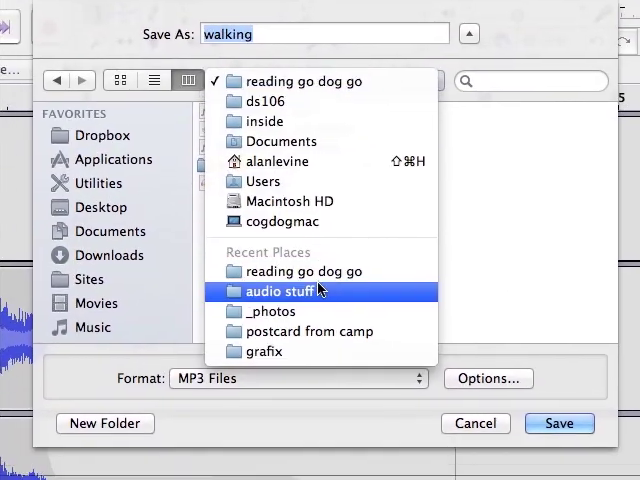
click(300, 336)
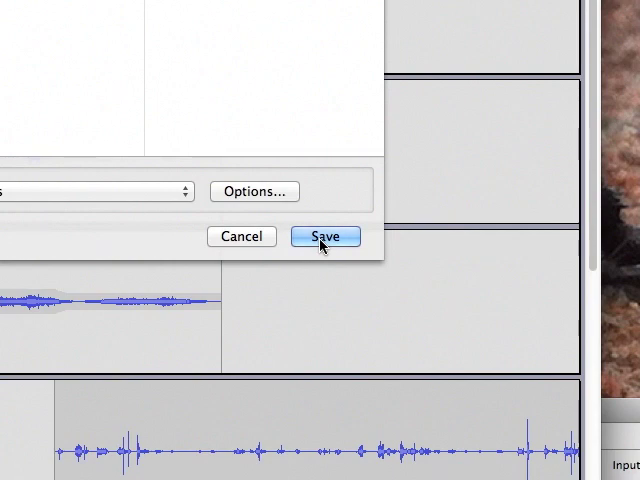
click(322, 241)
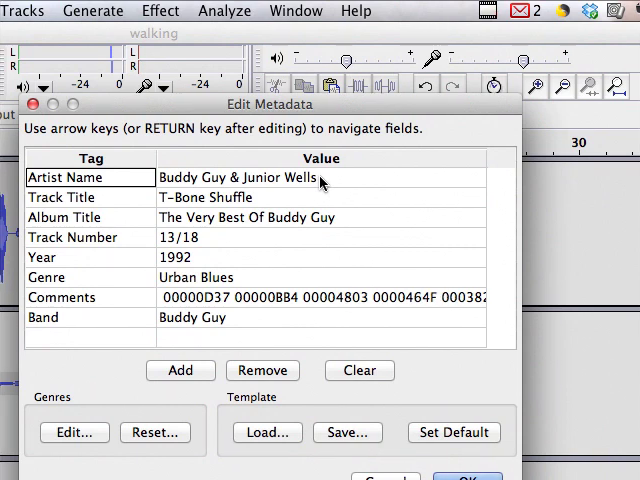
Step: Set Artist to CogDog, Track Title to 'Walking with Buddy', and Album to 'ds106 is for life'
click(320, 181)
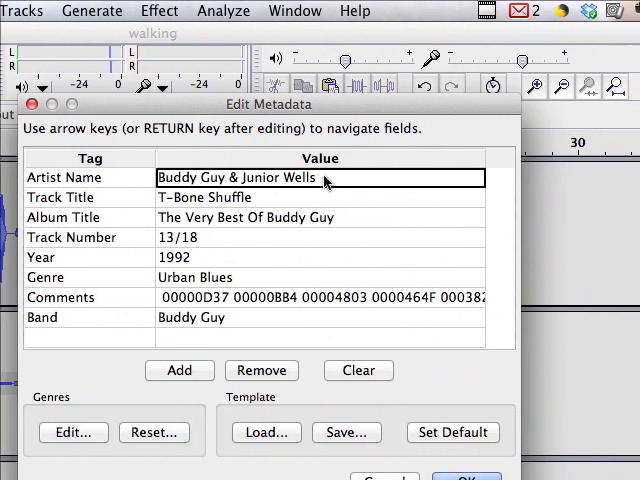
double_click(324, 180)
key(BackSpace)
text(CogDog)
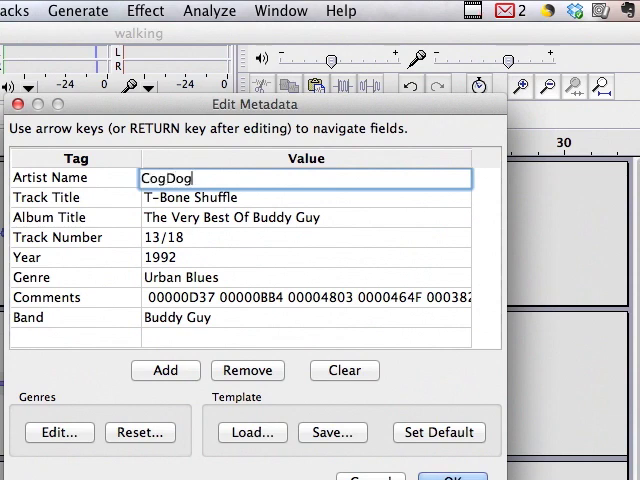
key(Return)
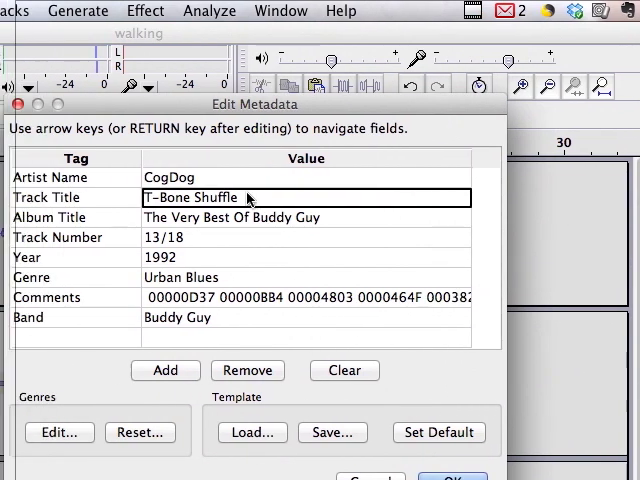
double_click(250, 197)
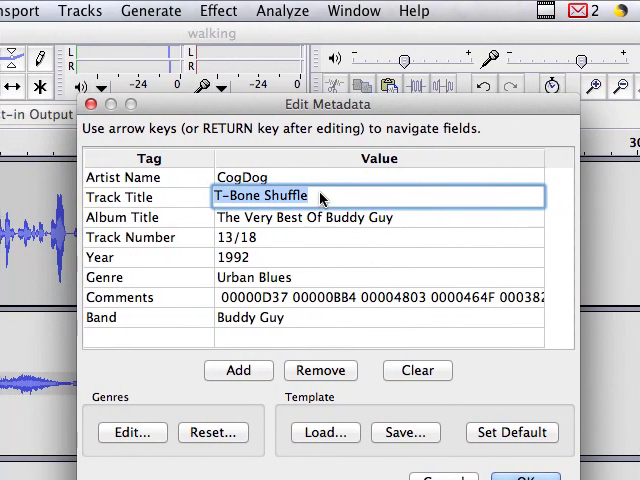
text(Walking with Buddy)
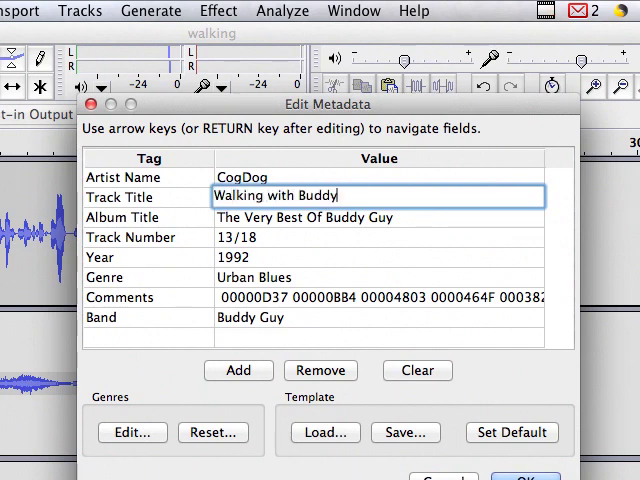
key(Return)
double_click(310, 217)
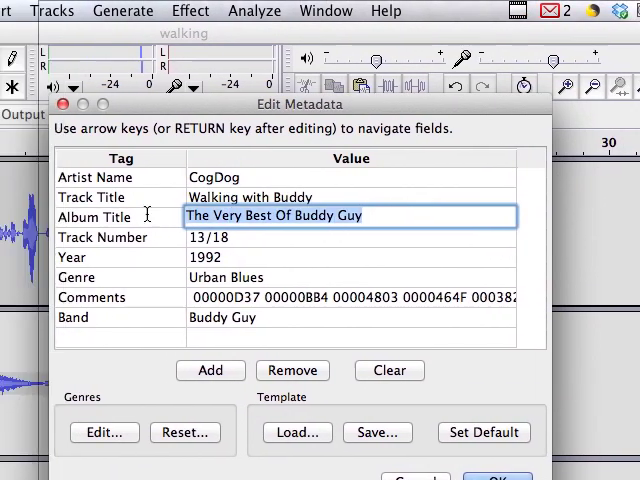
text(ds106 is for life)
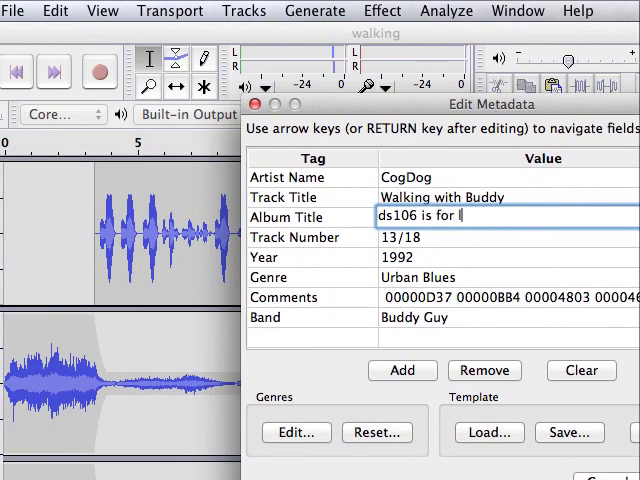
key(Return)
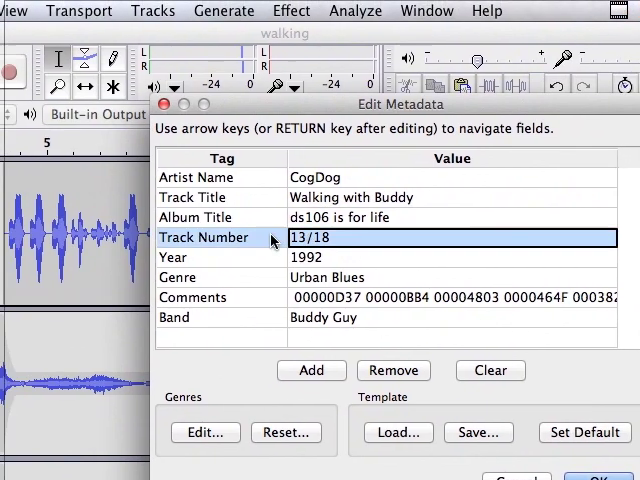
Step: Clear the Comments and Genre metadata fields
key(Return)
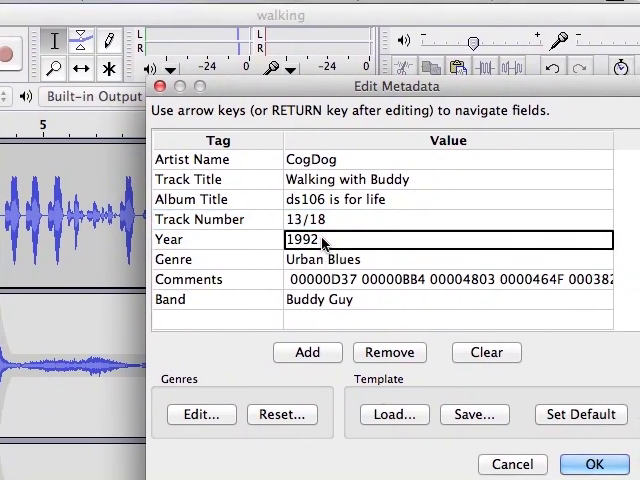
key(Return)
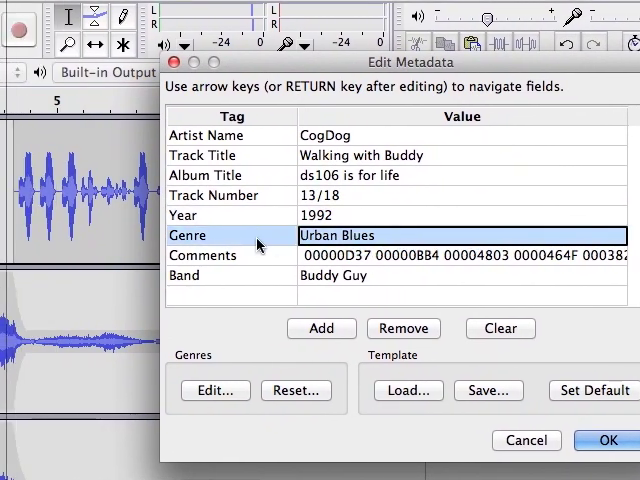
key(Return)
key(Return)
key(Return)
click(320, 225)
double_click(320, 225)
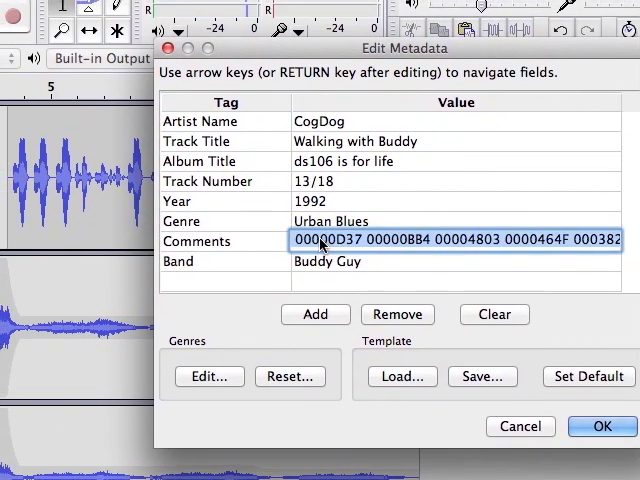
key(BackSpace)
click(336, 230)
double_click(336, 230)
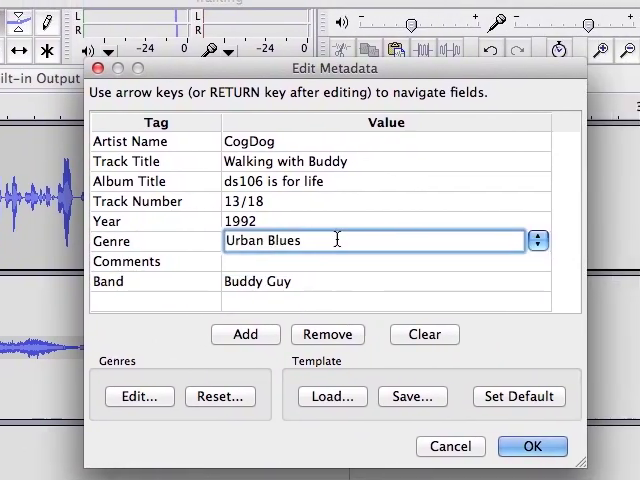
key(BackSpace)
key(BackSpace)
key(BackSpace)
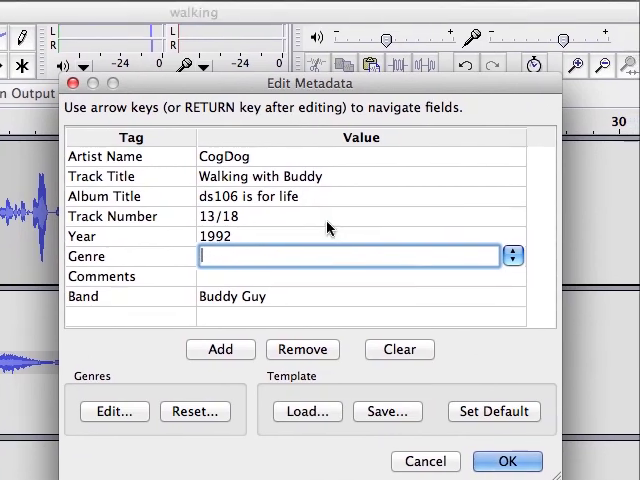
key(Return)
Step: Clear the Year, Track Number and Band fields and apply the metadata
double_click(310, 244)
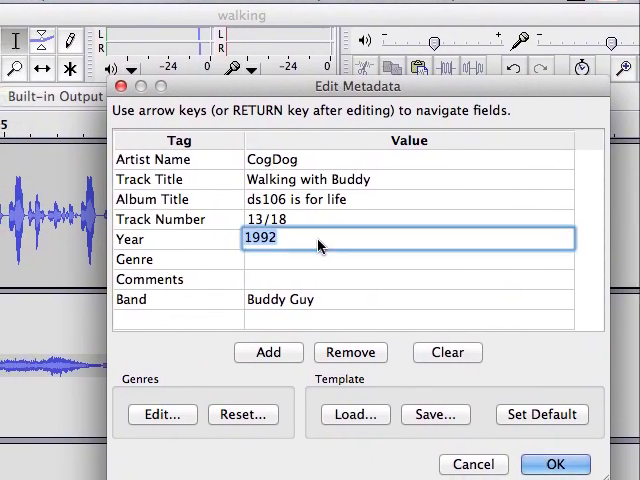
key(BackSpace)
double_click(318, 219)
key(BackSpace)
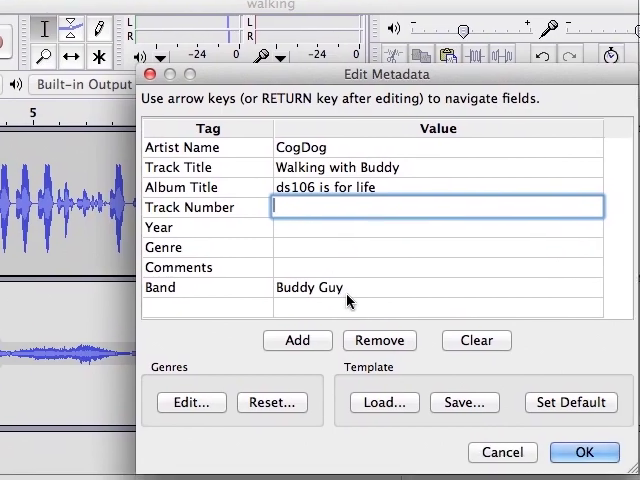
double_click(320, 282)
key(BackSpace)
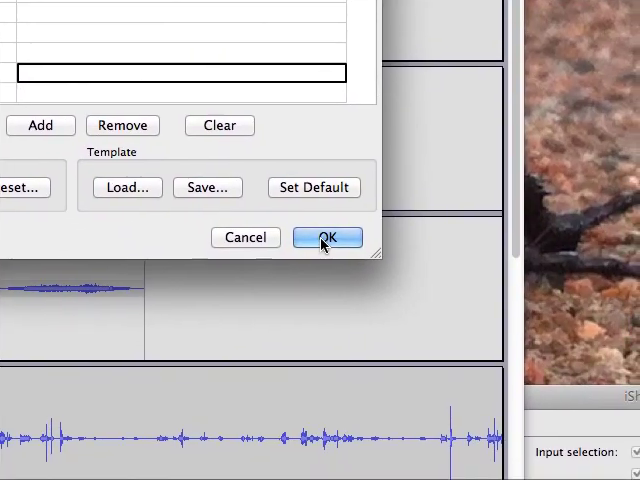
click(322, 240)
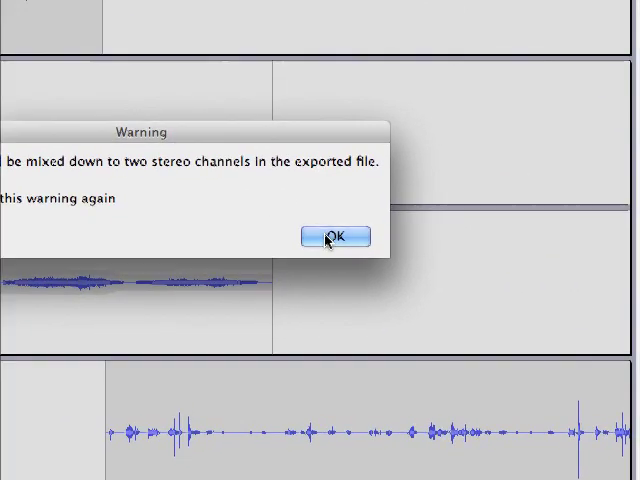
Step: Confirm the stereo mix-down warning so the walking MP3 export completes
click(330, 241)
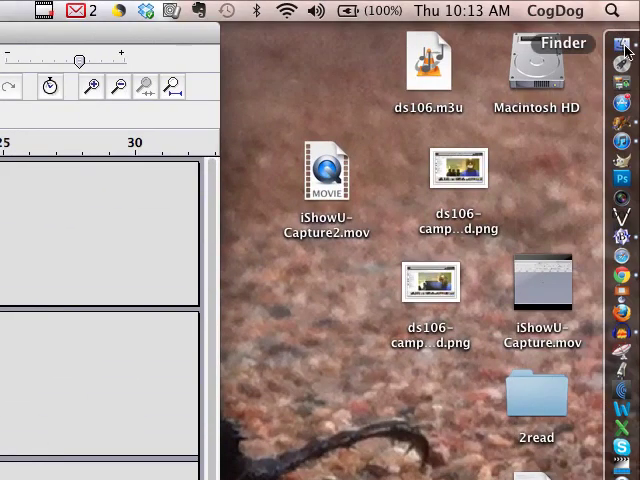
Step: In a new Finder window, go to ds106 > teaching > audio > audio stuff
click(623, 46)
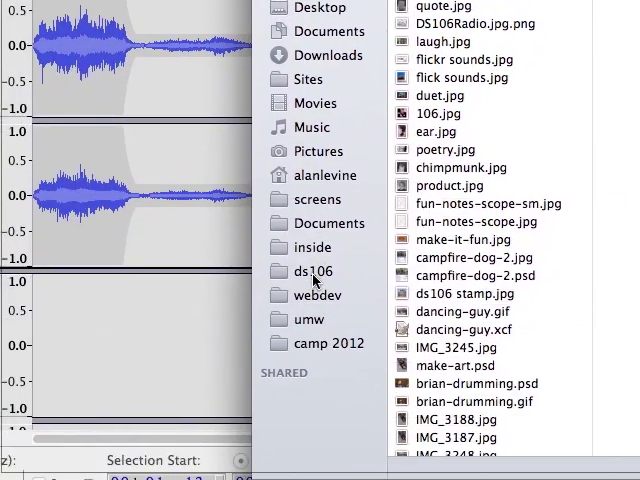
click(314, 276)
scroll(415, 218, down, 5)
scroll(345, 235, down, 3)
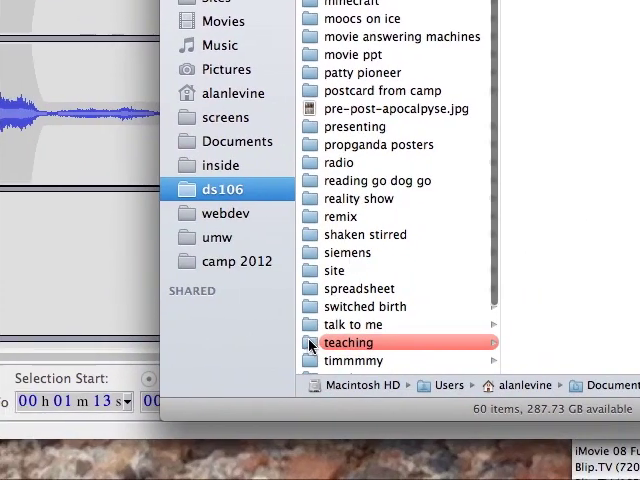
click(320, 342)
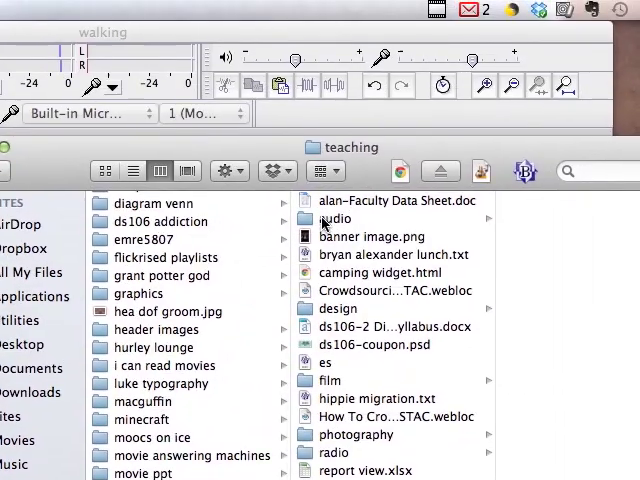
click(322, 220)
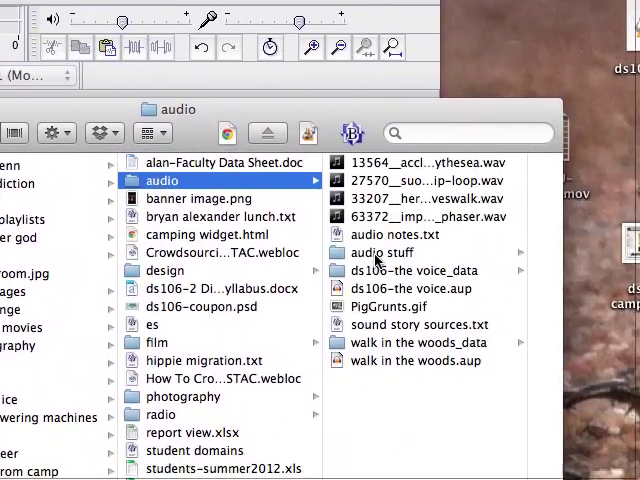
click(369, 257)
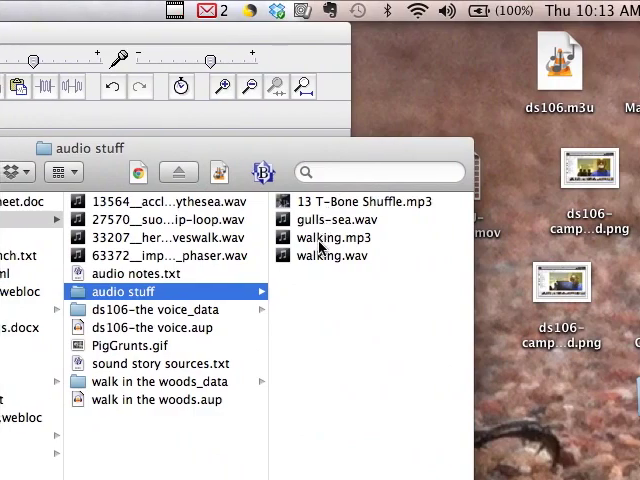
Step: Quick Look walking.mp3 to confirm 'Walking with Buddy' by CogDog, 1:22, then close the preview
click(340, 238)
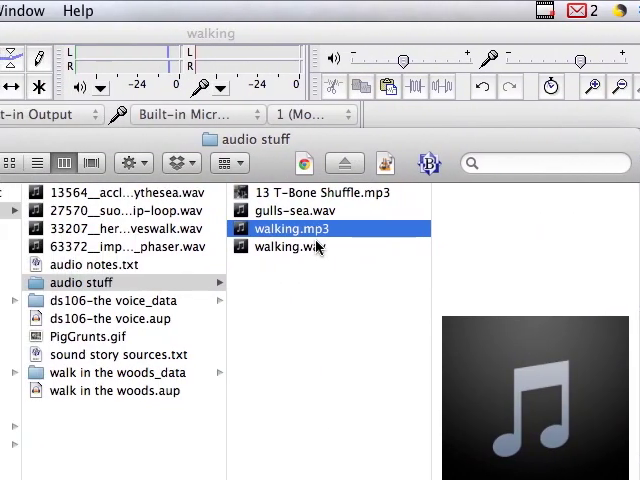
key(space)
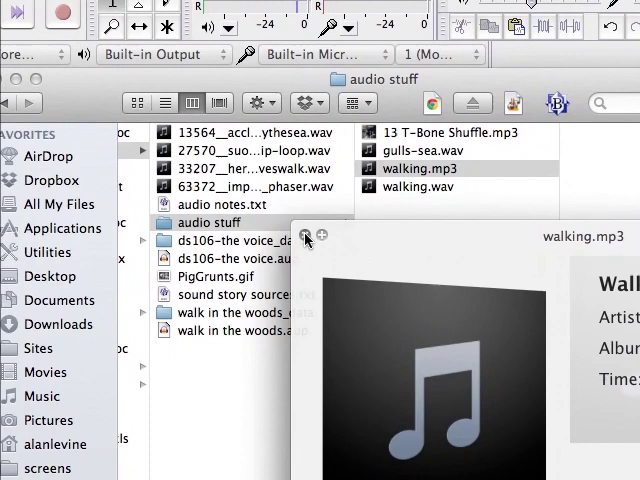
click(131, 182)
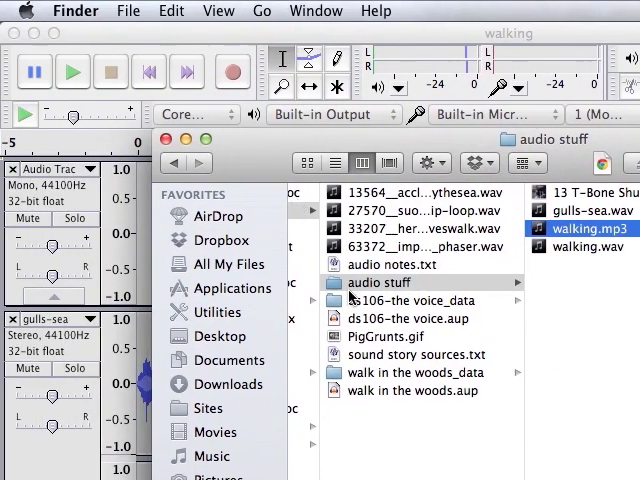